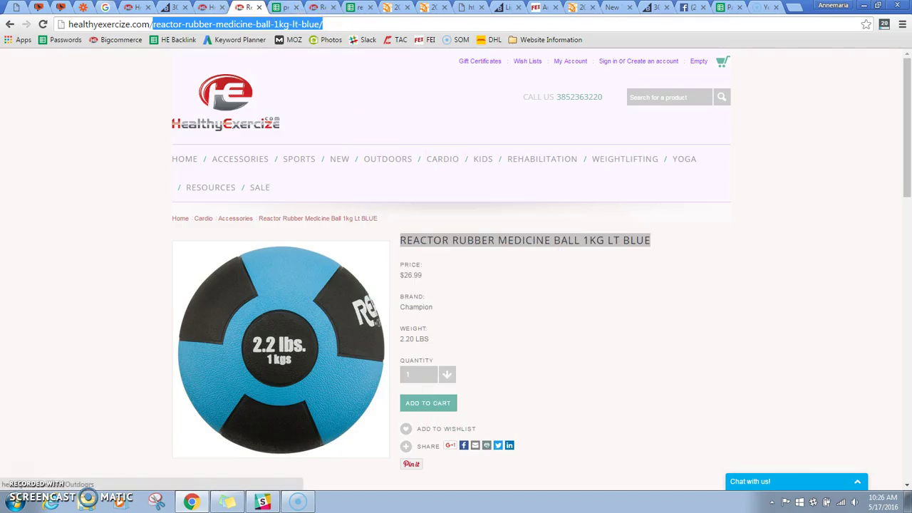
Step: Rename the product to "Reactor Rubber Medicine Ball 1kg Lt BLUE Change" in the BigCommerce admin and save it without physical dimensions
left_click(209, 8)
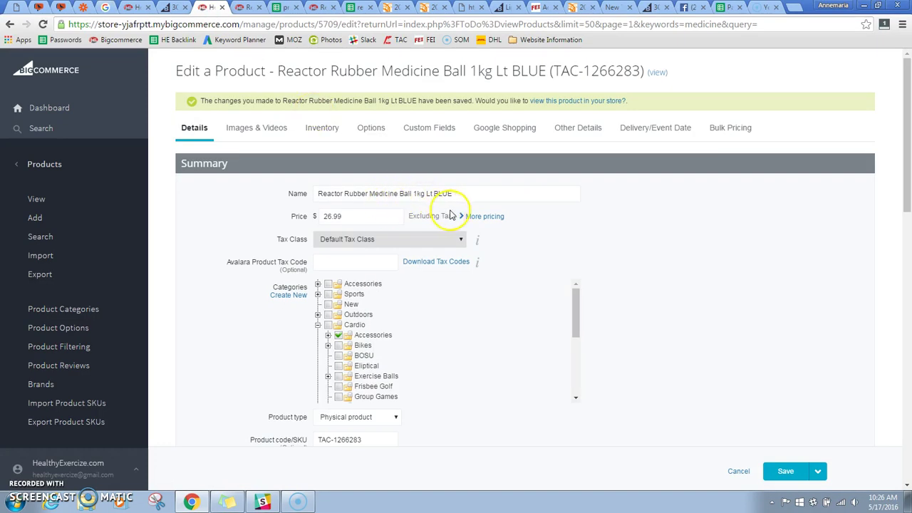
left_click(463, 190)
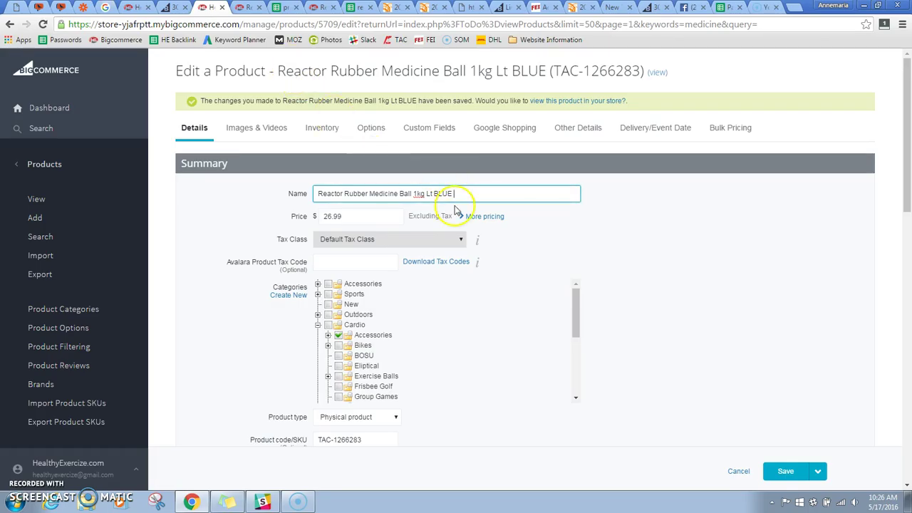
mouse_move(473, 195)
left_mouse_down()
mouse_move(311, 197)
mouse_move(492, 214)
mouse_move(284, 197)
mouse_move(477, 201)
left_mouse_up()
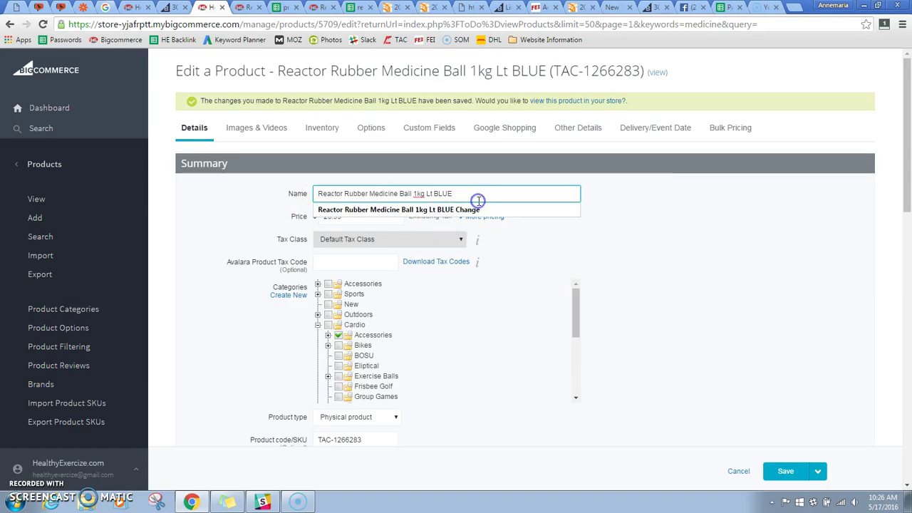
type("Change")
left_click(718, 250)
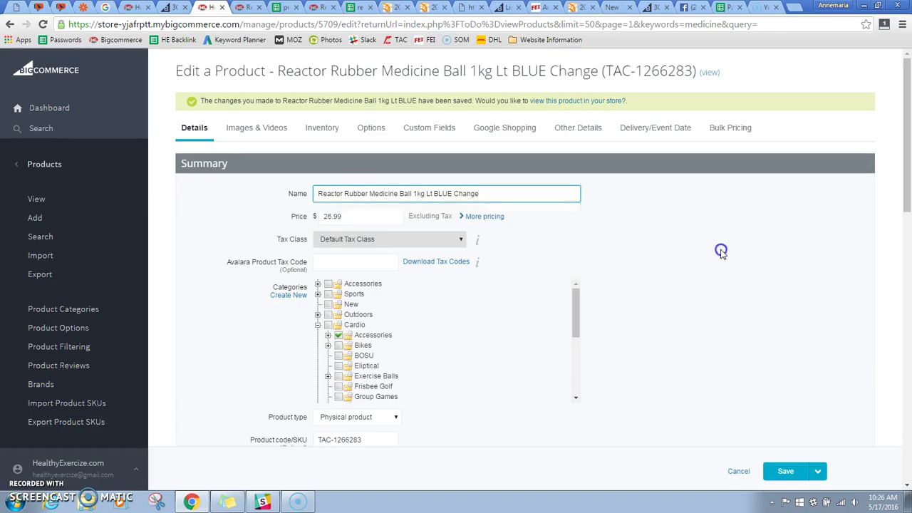
left_click(798, 479)
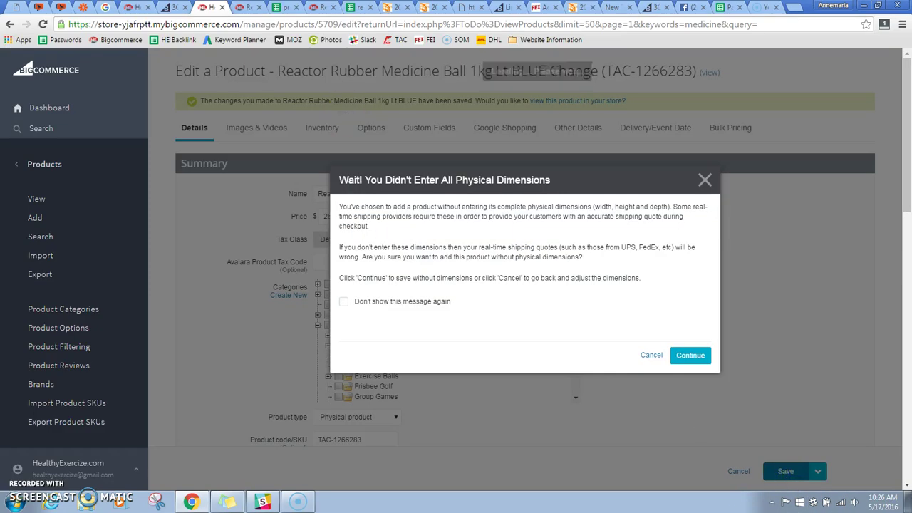
left_click(698, 351)
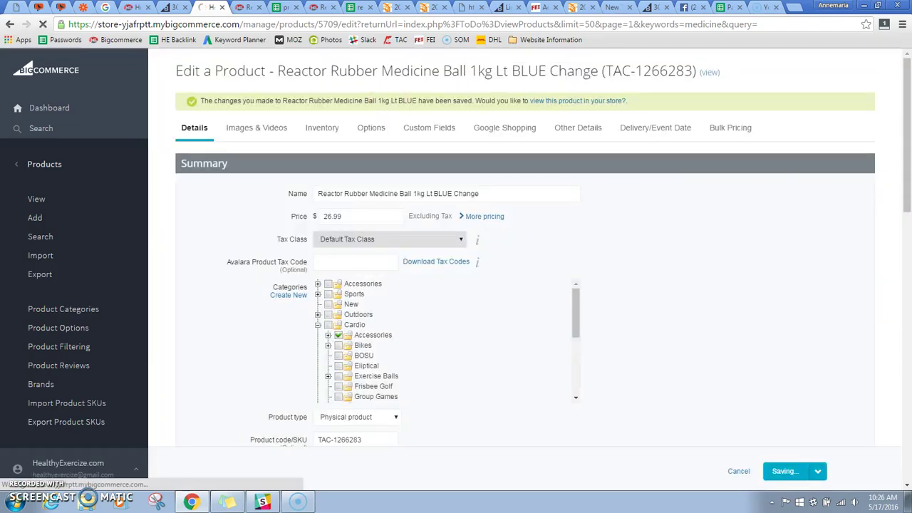
Step: Reload the product's storefront page, and load its address again with "-change" removed from the URL
left_click(243, 7)
left_click(326, 111)
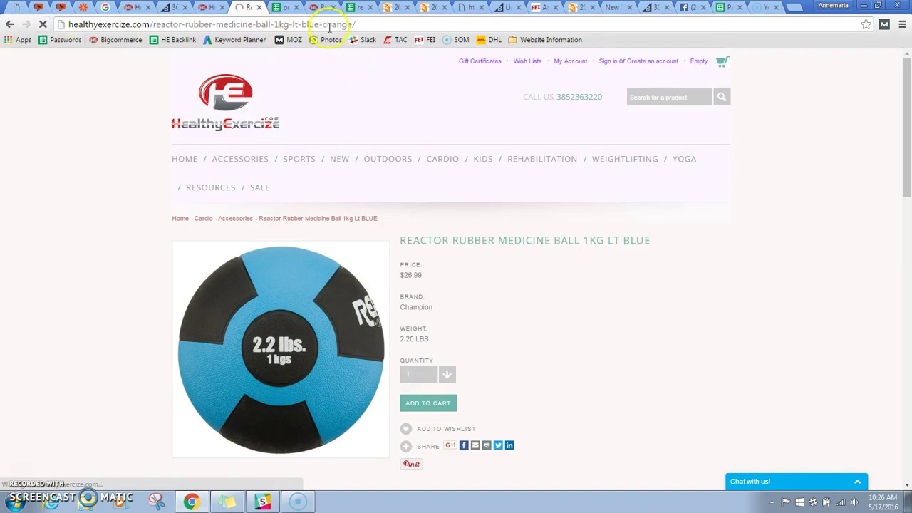
left_click_drag(355, 25, 320, 26)
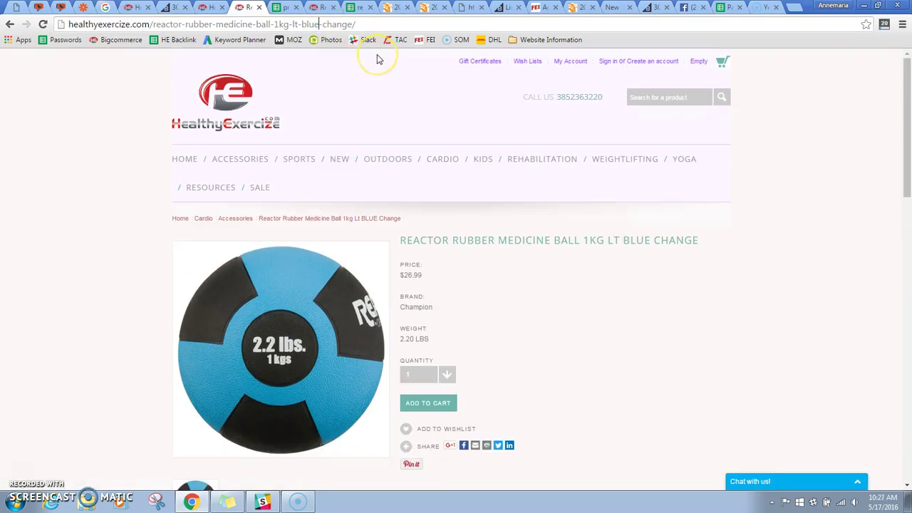
key("shift+Right")
key("shift+Right")
key("shift+Right")
key("shift+Right")
key("shift+Right")
key("shift+Right")
key("shift+Right")
key("BackSpace")
key("Return")
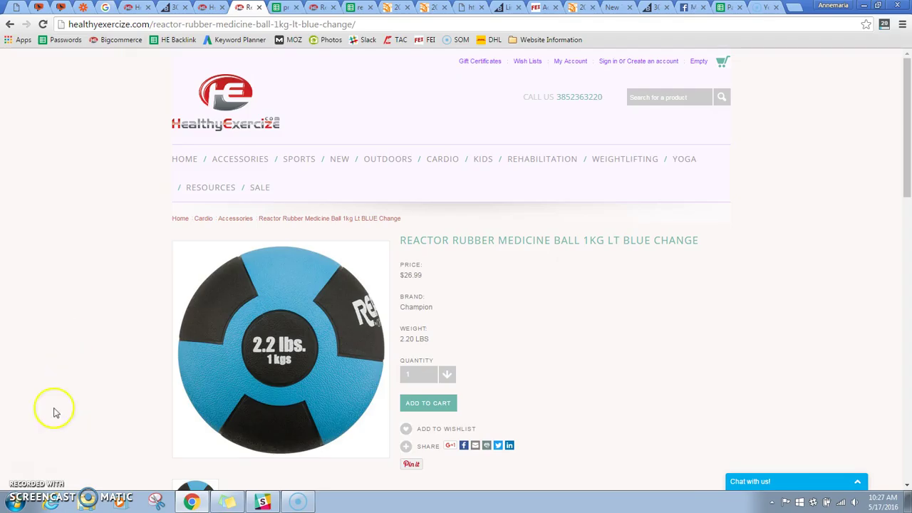
Step: Remove "Change" from the product name in the admin, save without physical dimensions, and return to the storefront page
left_click(206, 8)
left_click_drag(494, 193, 465, 194)
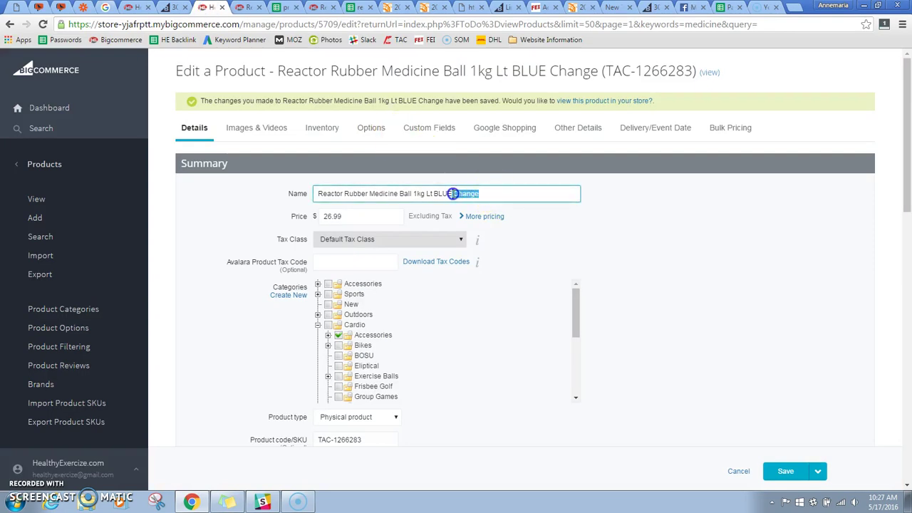
key("BackSpace")
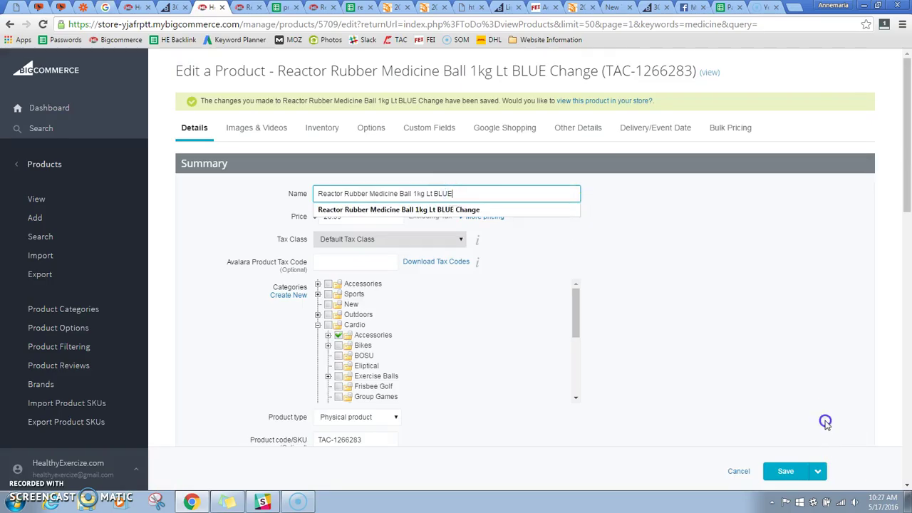
left_click(797, 469)
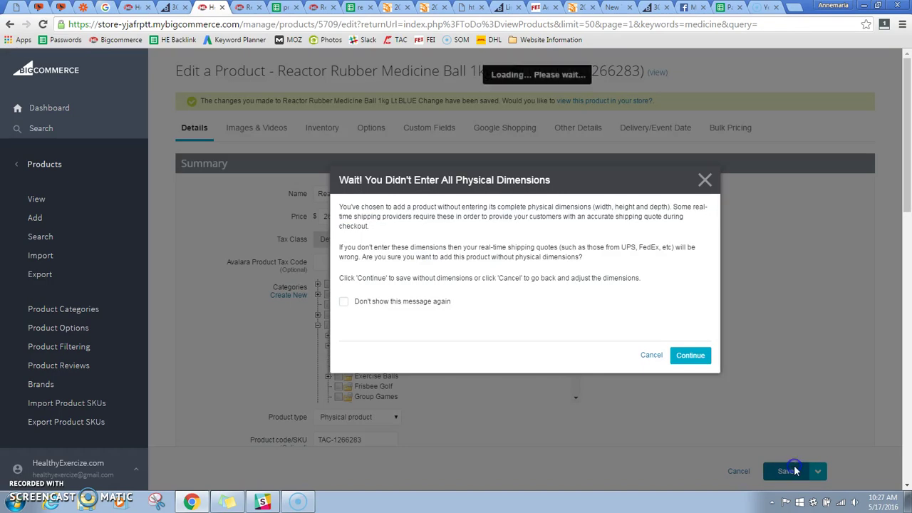
left_click(688, 355)
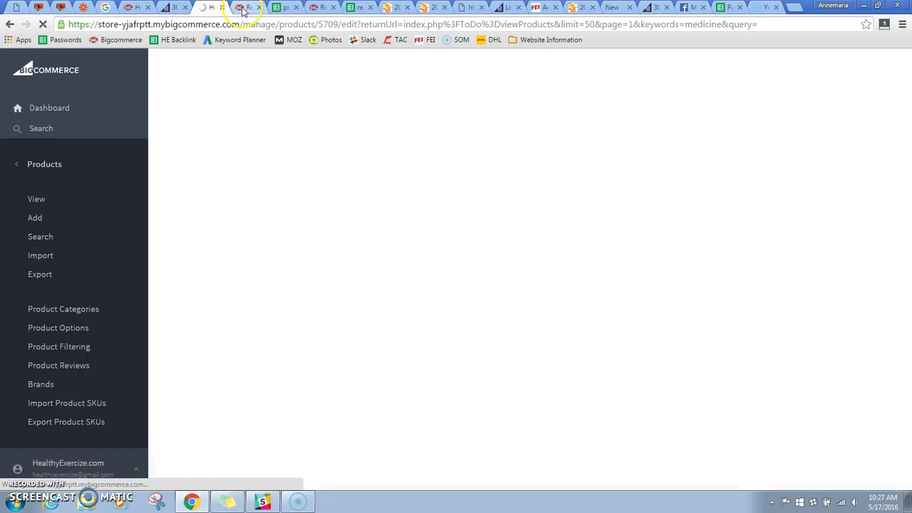
left_click(245, 7)
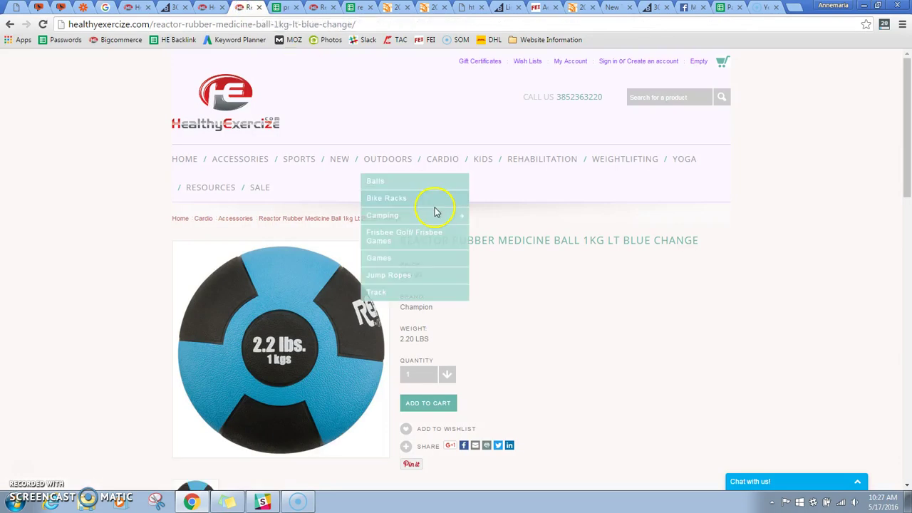
Step: Examine the Product URL in the product's Search Engine Optimization settings in the admin
left_click(209, 7)
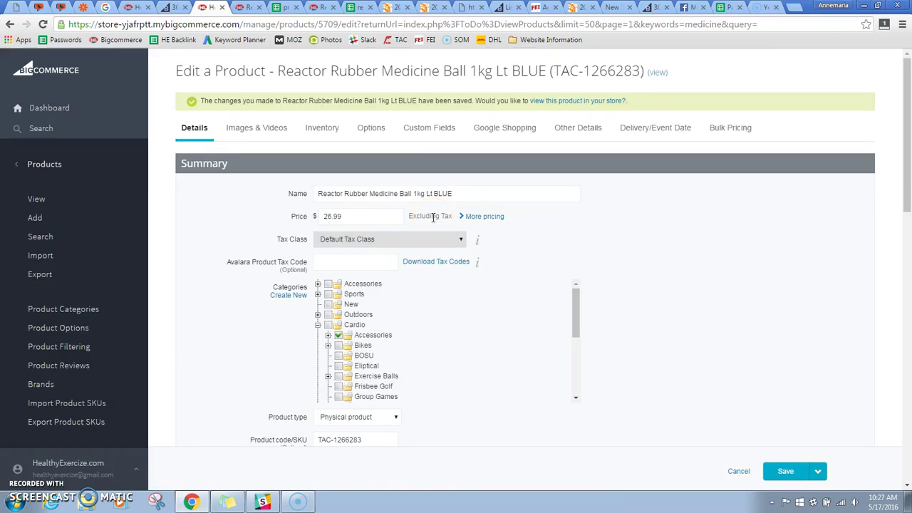
mouse_move(905, 134)
left_mouse_down()
mouse_move(909, 324)
mouse_move(908, 143)
left_mouse_up()
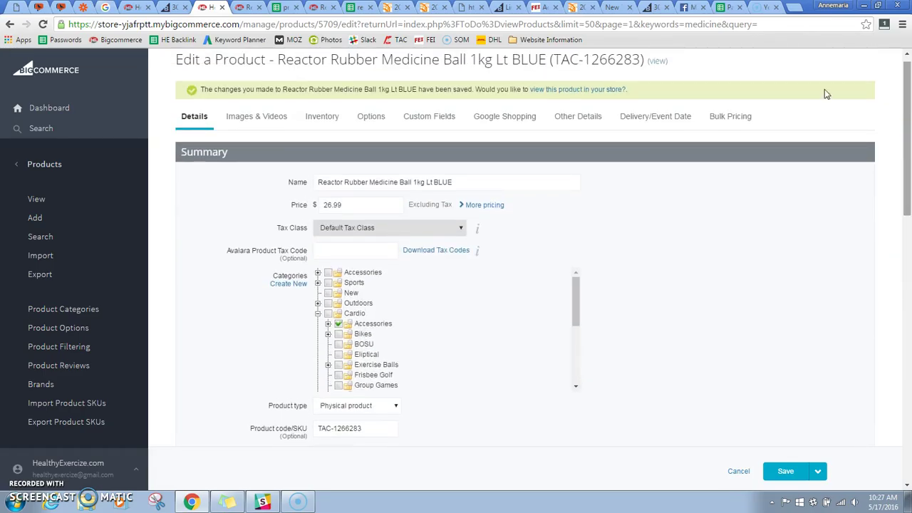
left_click(466, 182)
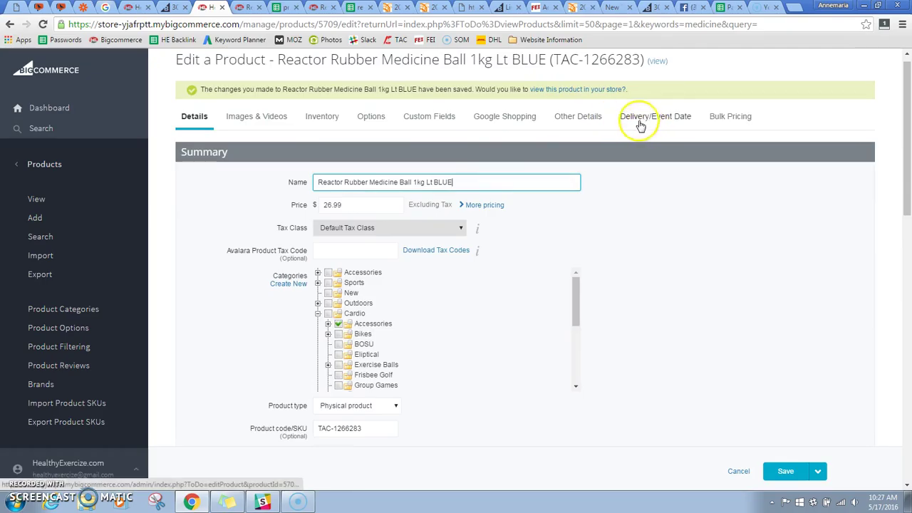
left_click(578, 117)
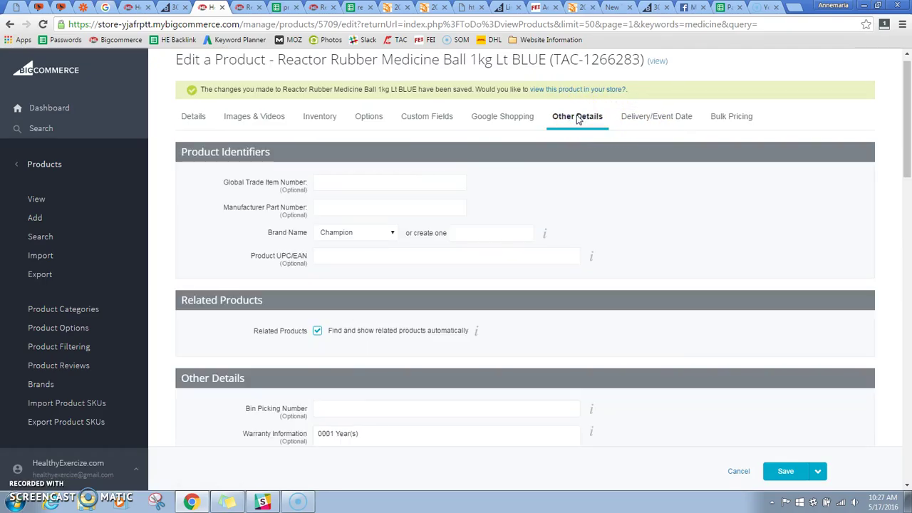
left_click_drag(909, 158, 909, 341)
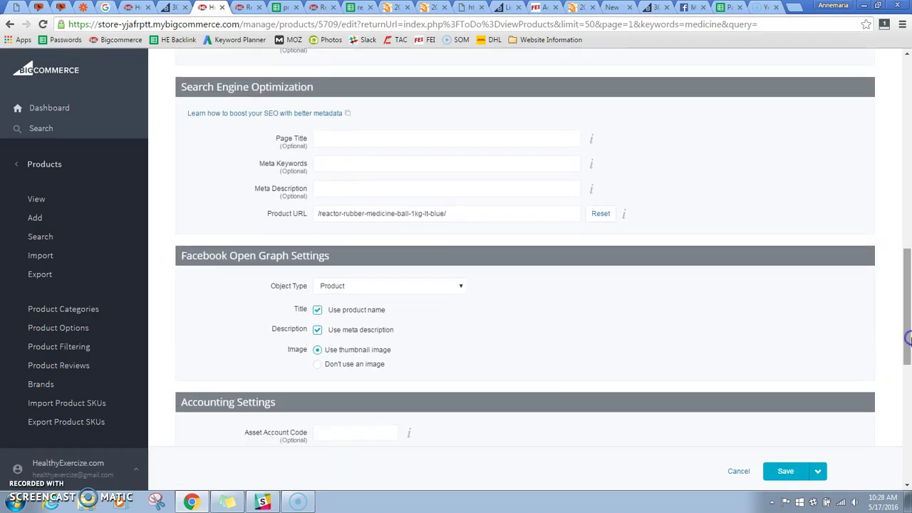
left_click(478, 214)
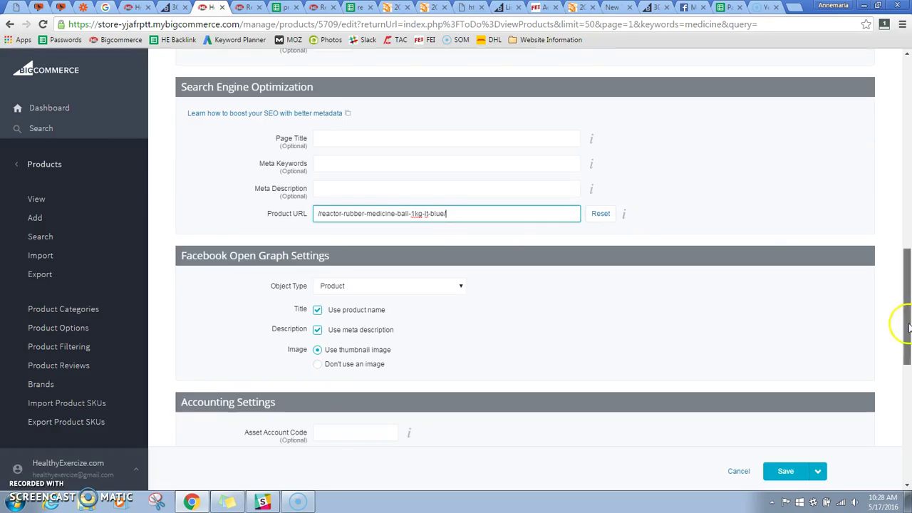
scroll(909, 104, "up", 15)
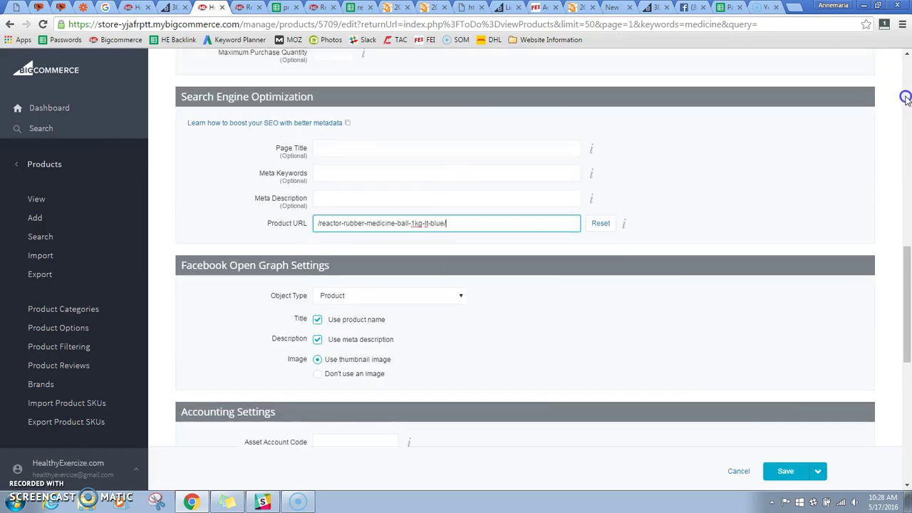
Step: Append "Change" to the end of the product name
left_click(186, 134)
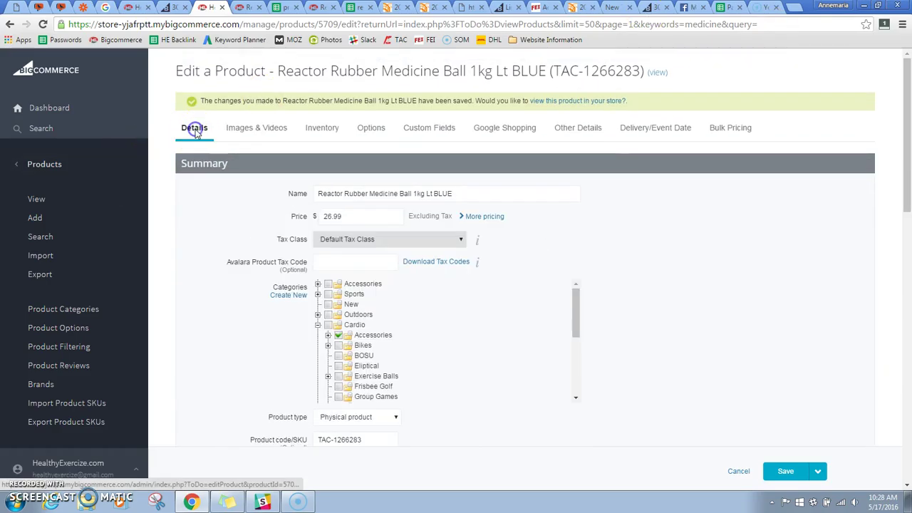
left_click(539, 194)
type("Ch")
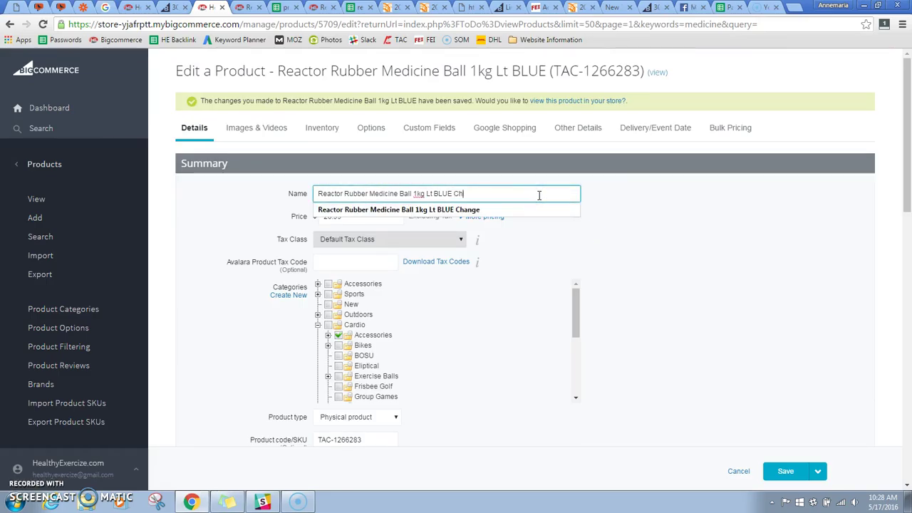
type("ange")
Step: Set the Product URL to "/reactor-rubber-medicine-ball-1kg-lt-blue/" and save the product without physical dimensions
left_click(578, 128)
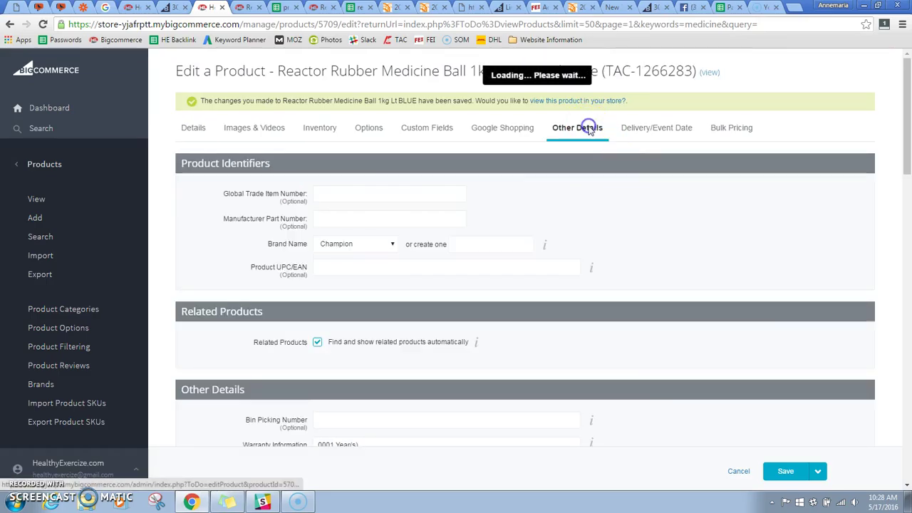
left_click_drag(909, 158, 907, 285)
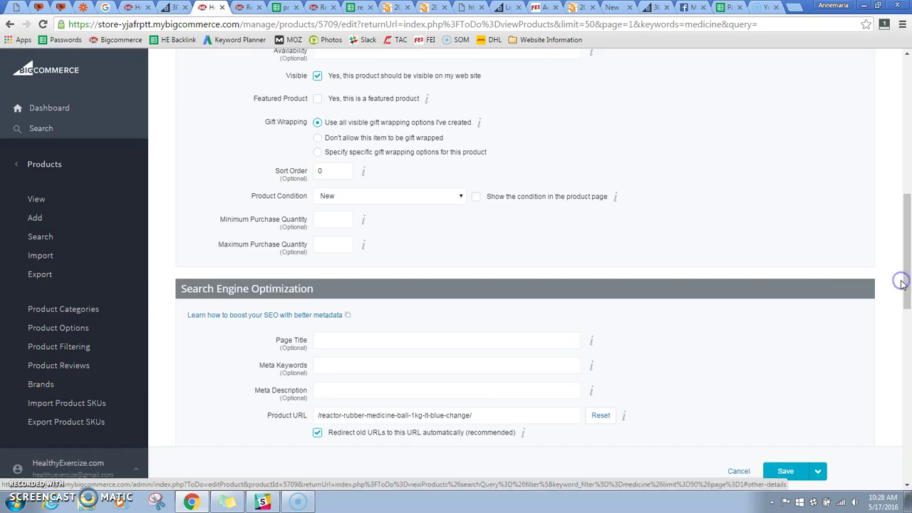
left_click(468, 418)
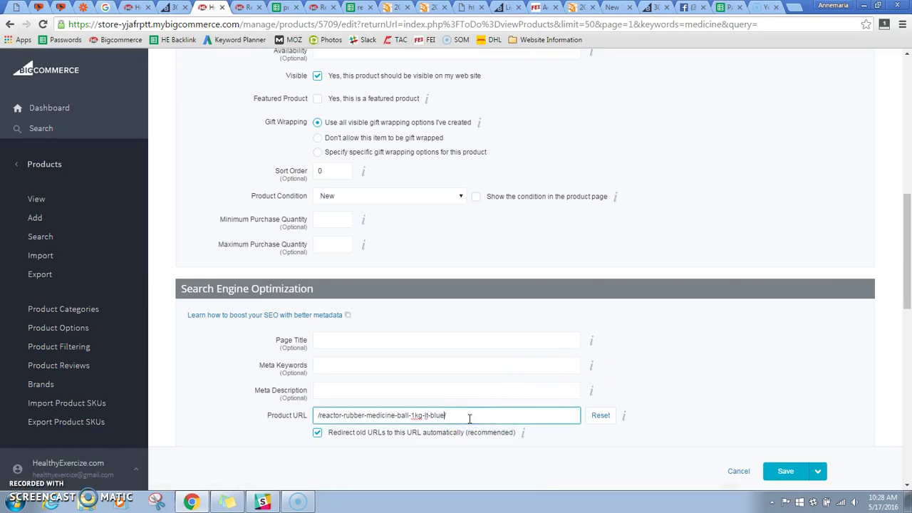
left_click(818, 254)
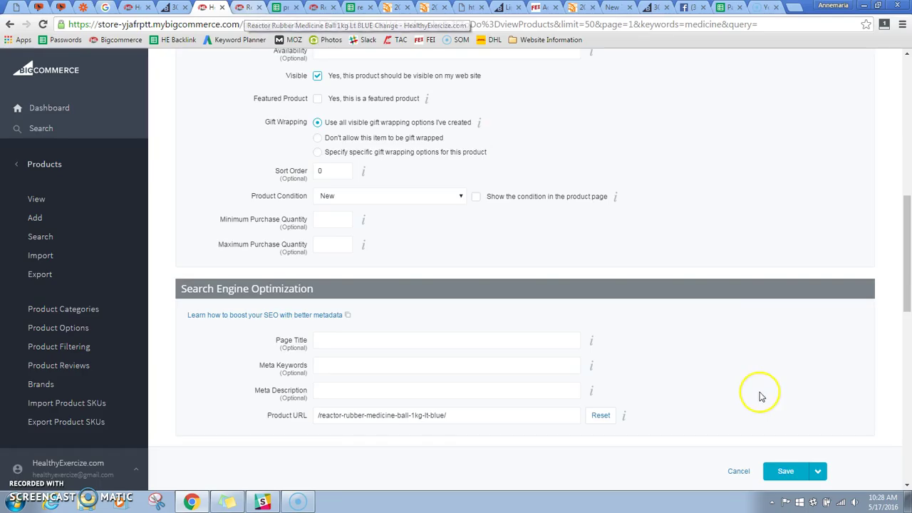
left_click(786, 471)
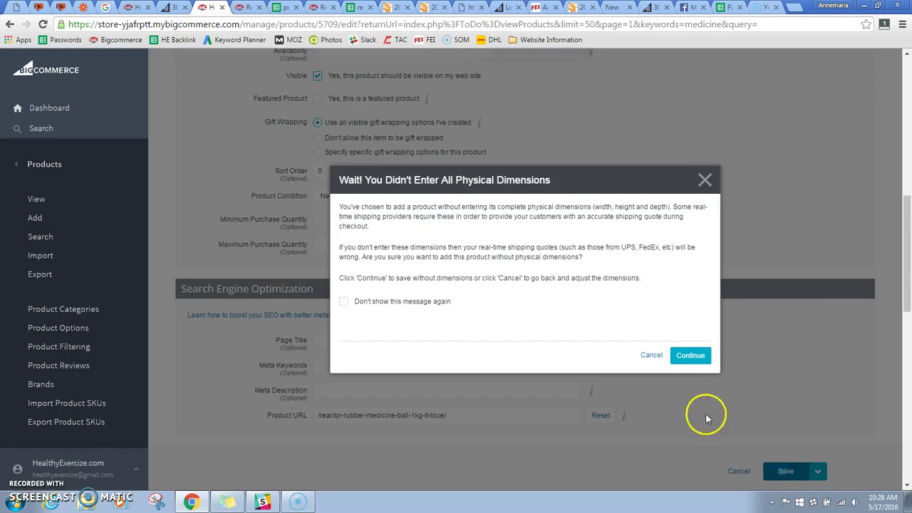
left_click(689, 355)
Step: Check the product's title and web address on its storefront page
left_click(243, 8)
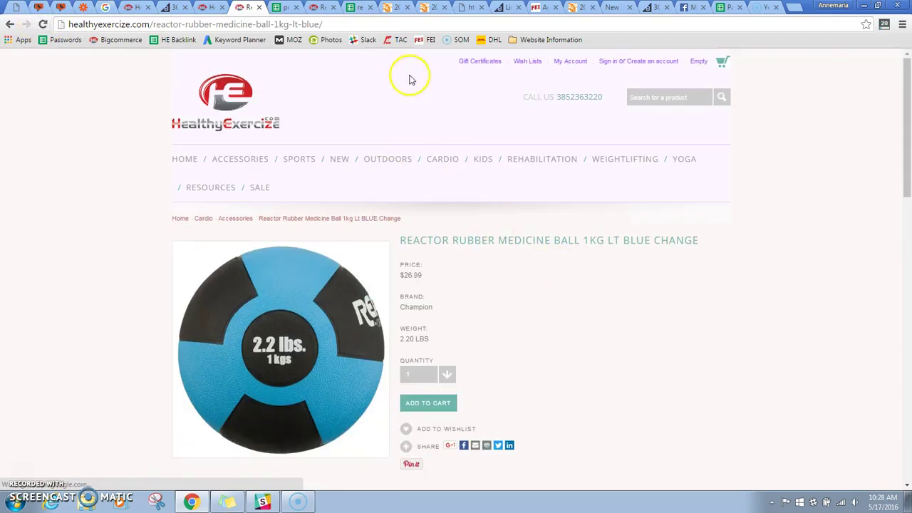
left_click_drag(703, 242, 654, 243)
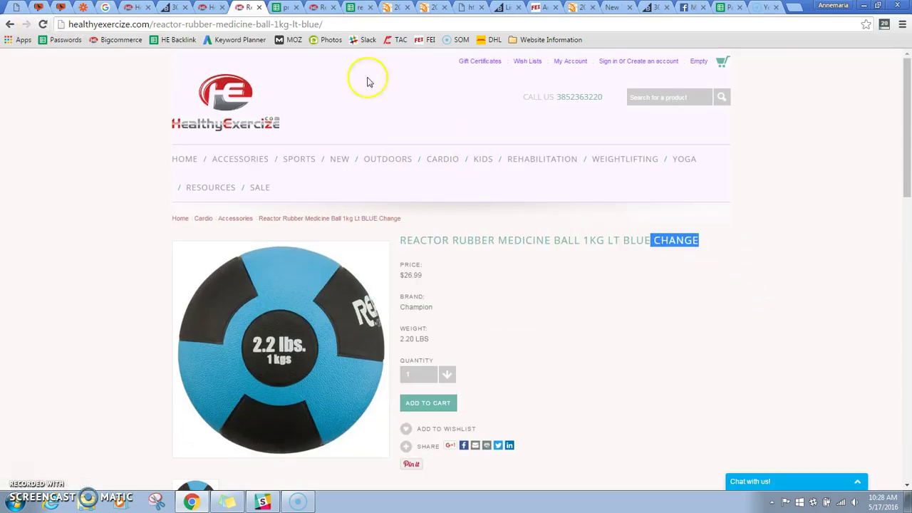
left_click(328, 23)
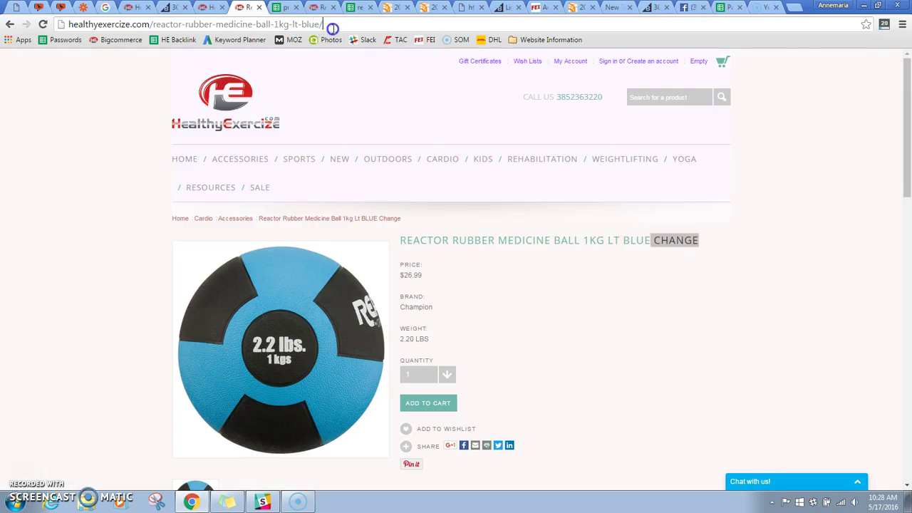
Step: Review the saved Product URL in the product's Search Engine Optimization settings
left_click(211, 8)
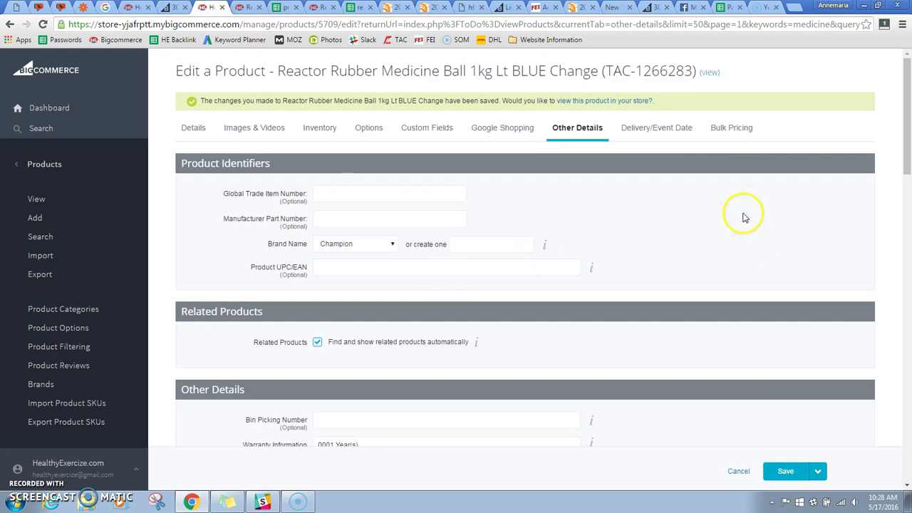
left_click_drag(905, 122, 908, 334)
left_click_drag(449, 162, 363, 153)
left_click(548, 155)
left_click_drag(905, 306, 908, 287)
left_click_drag(460, 250, 322, 254)
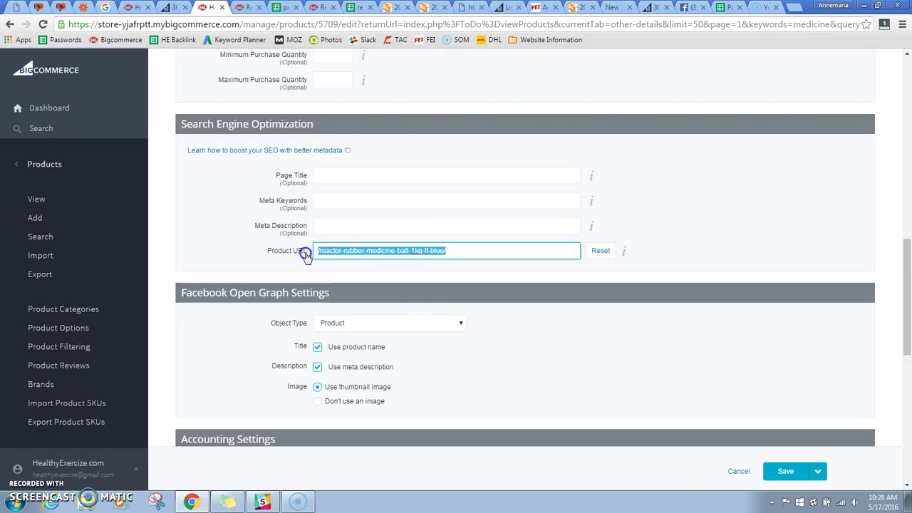
left_click_drag(905, 335, 905, 149)
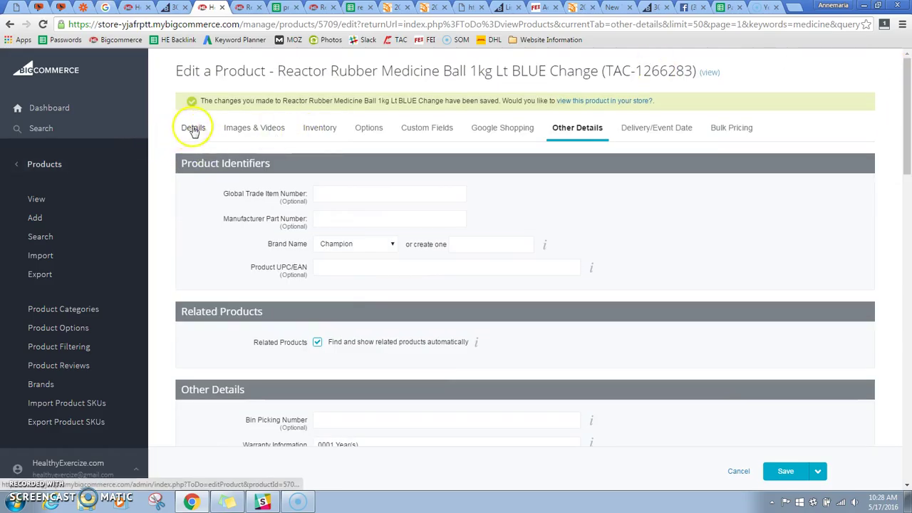
Step: Remove the word "Change" from the end of the product name in the product details
left_click(193, 130)
left_click_drag(481, 194, 255, 183)
left_click(532, 187)
key("BackSpace")
key("BackSpace")
key("BackSpace")
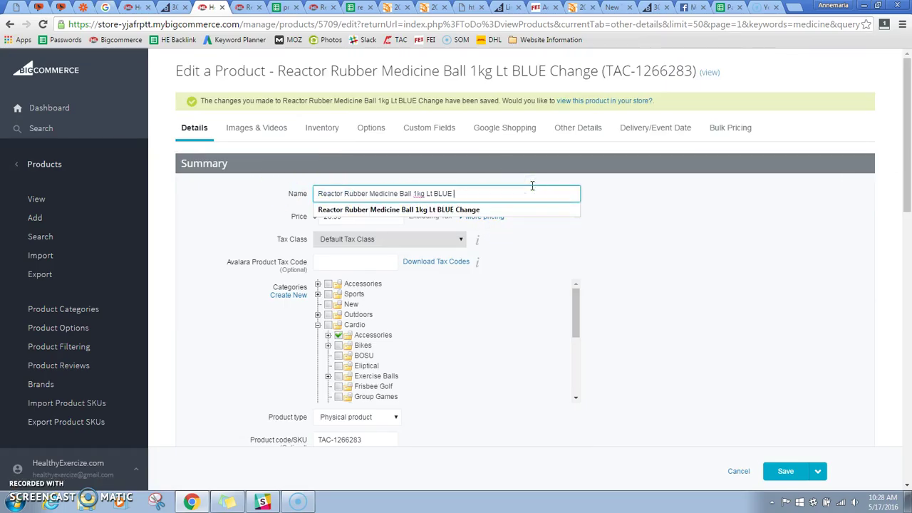
Step: Check the Product URL in the Search Engine Optimization settings and save the product without physical dimensions
left_click(577, 126)
left_click_drag(909, 179, 906, 375)
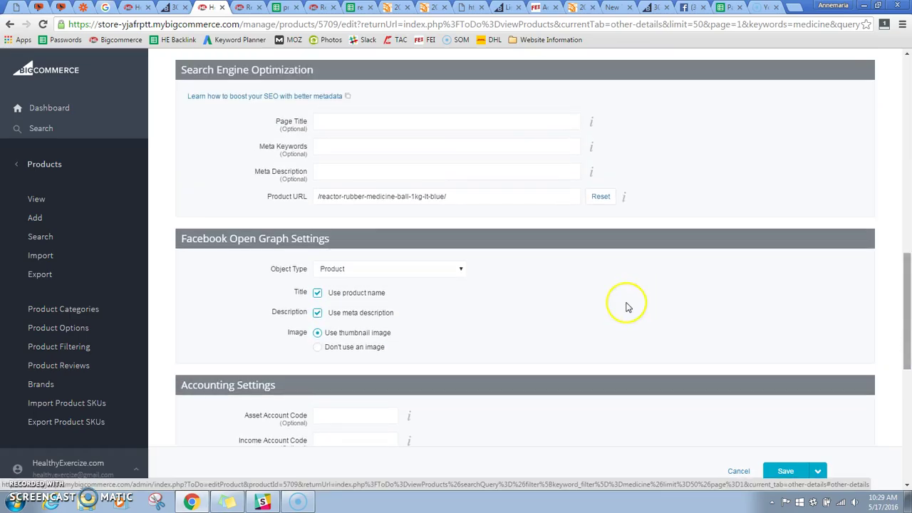
left_click(534, 200)
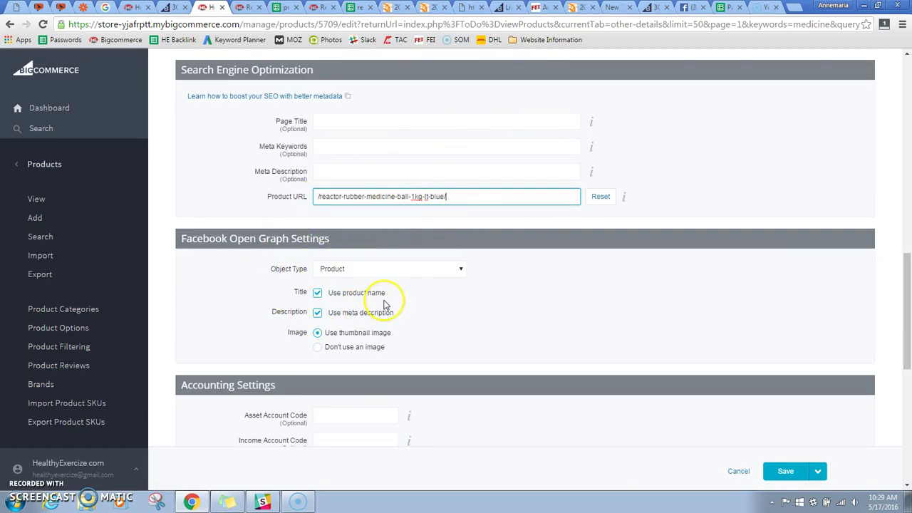
left_click(783, 472)
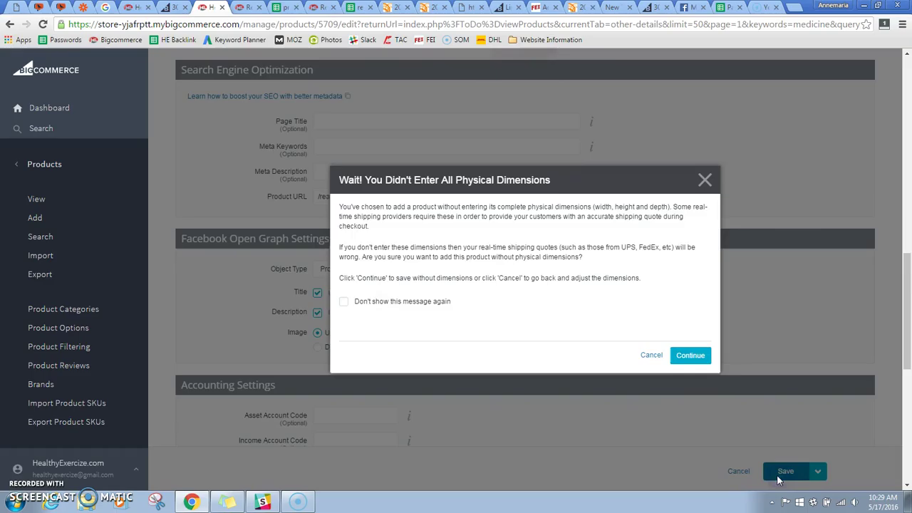
left_click(701, 364)
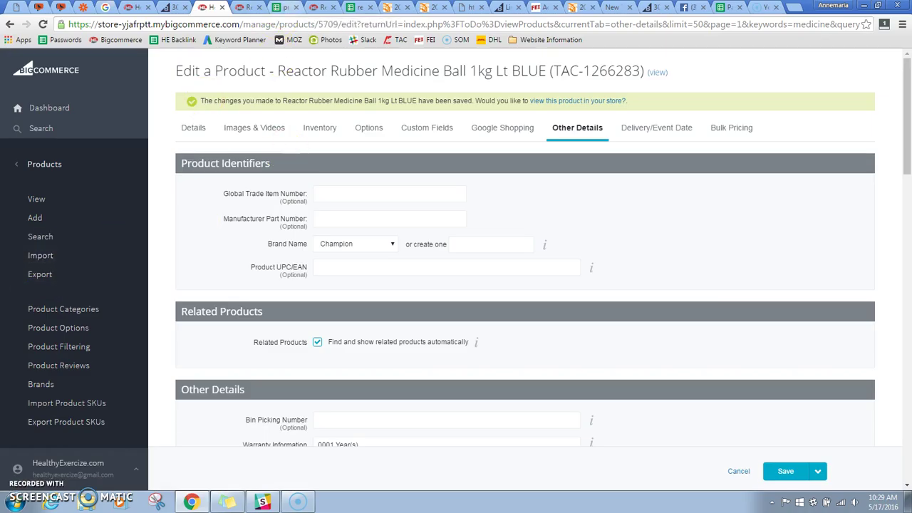
Step: Switch to the products-2016-05-16 Google Sheet and widen the Product Name column to fit the full name
left_click(284, 8)
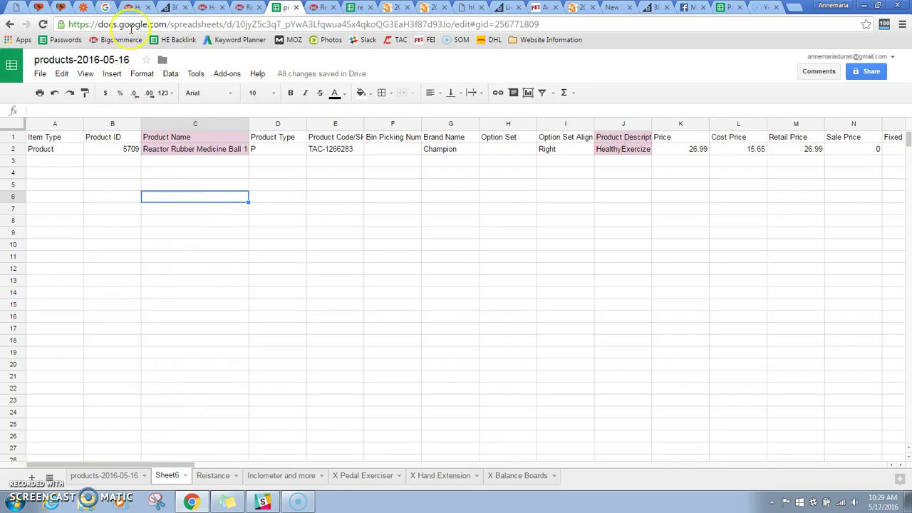
left_click(125, 60)
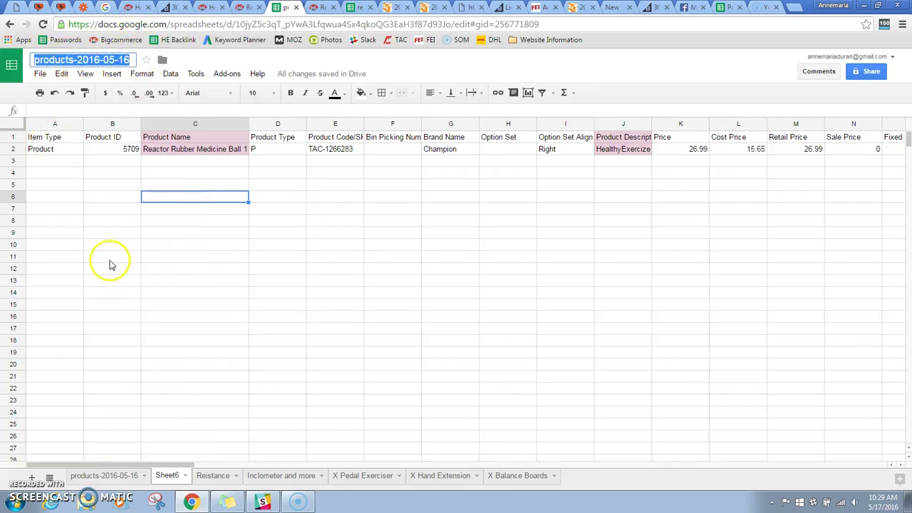
left_click(114, 221)
left_click(222, 149)
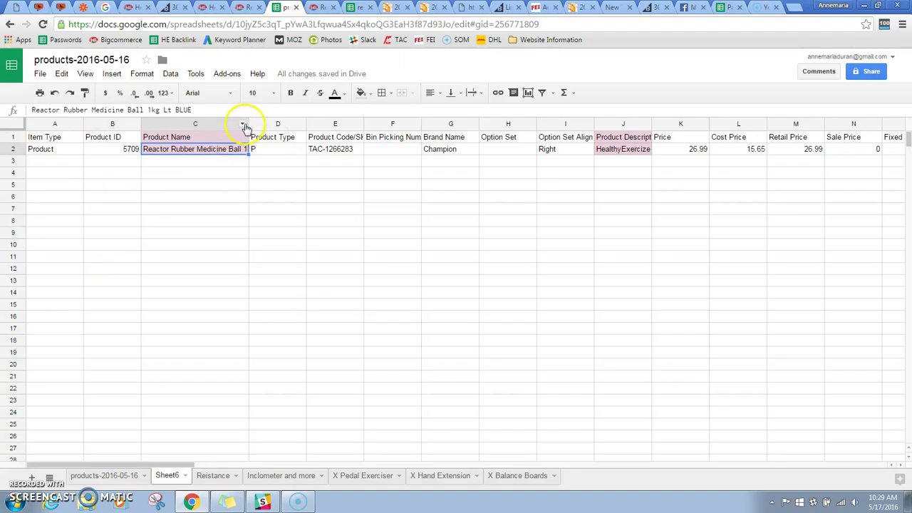
left_click_drag(248, 124, 327, 125)
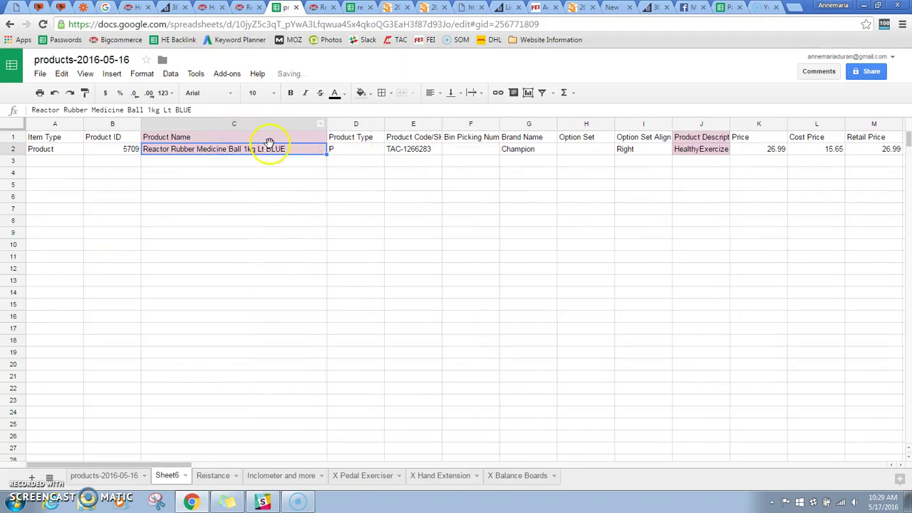
Step: Change the product name in row 2 to "Reactor Rubber Medicine Ball 1kg Lt BLUE Changes 2"
left_click(270, 140)
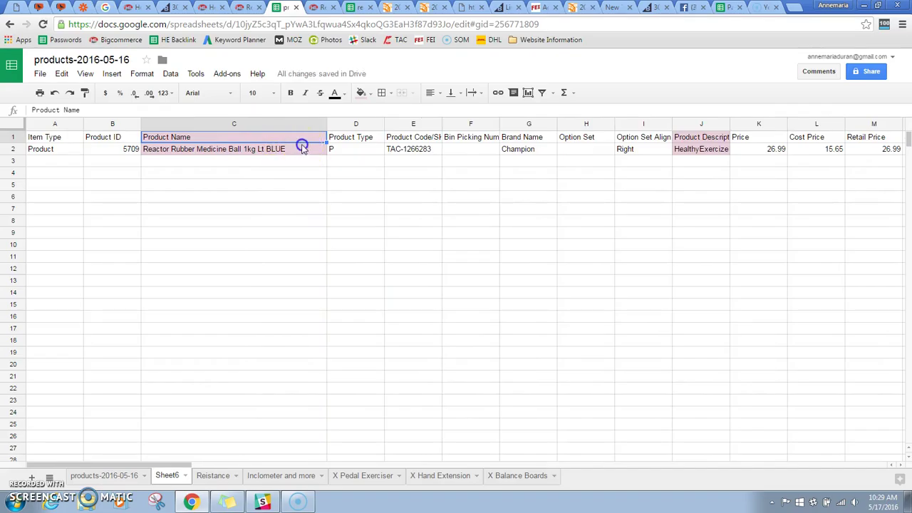
left_click(302, 147)
left_click(257, 109)
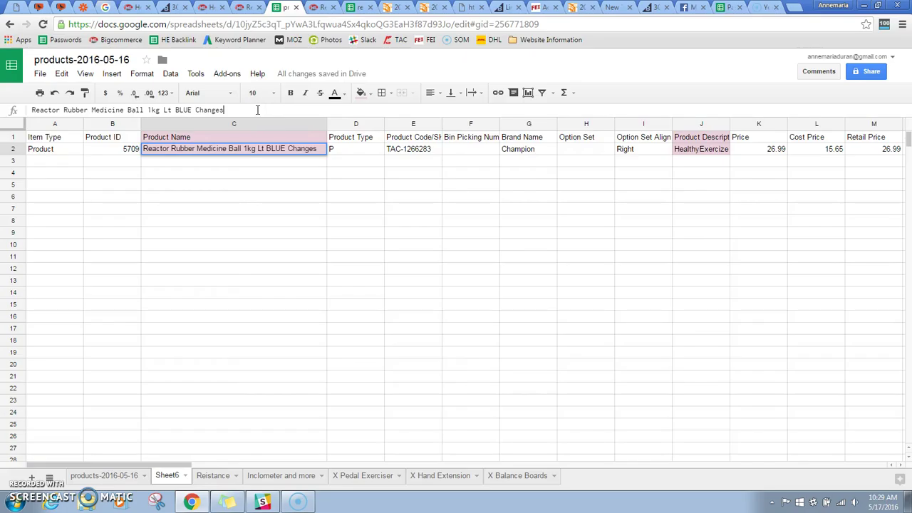
left_click(406, 233)
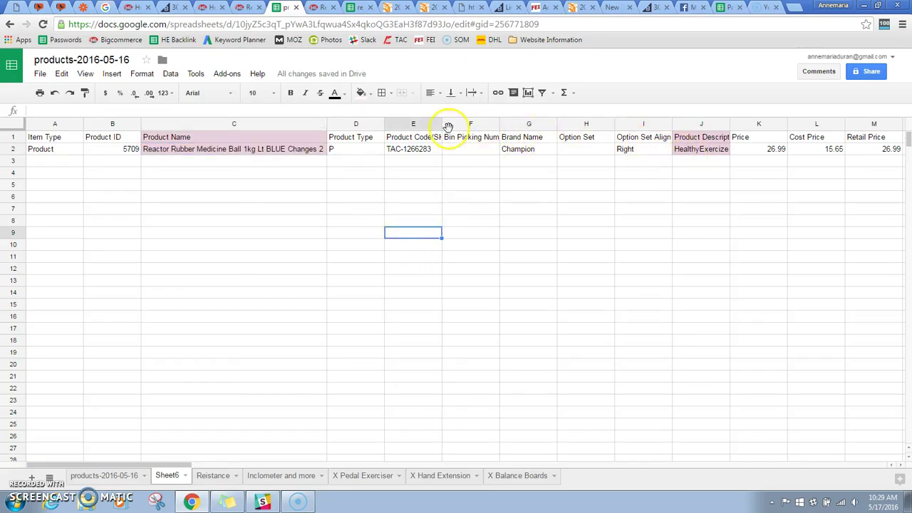
Step: Look through the header row from Product Name to find the Product URL column and its row 2 value
left_click(311, 140)
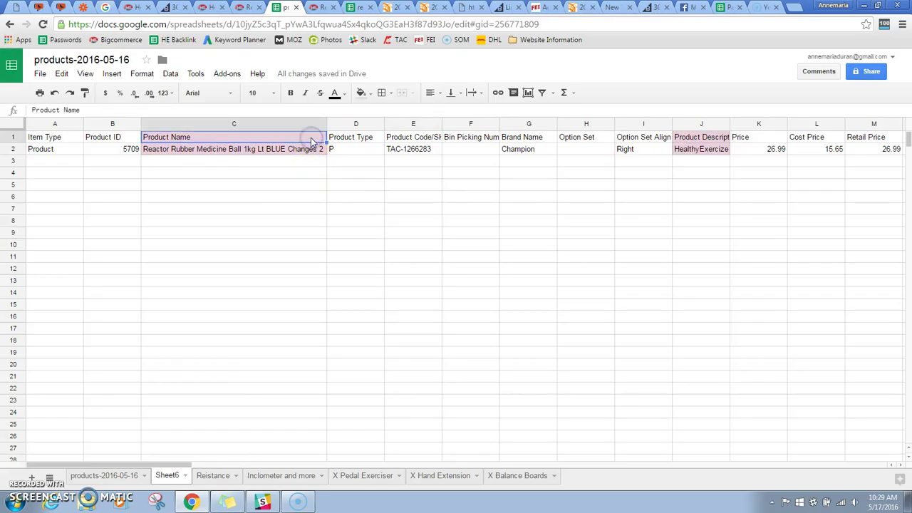
key("Right")
key("Right")
key("Right")
key("Right")
key("Right")
key("Right")
key("Right")
key("Right")
key("Right")
key("Right")
key("Right")
key("Right")
key("Right")
key("Right")
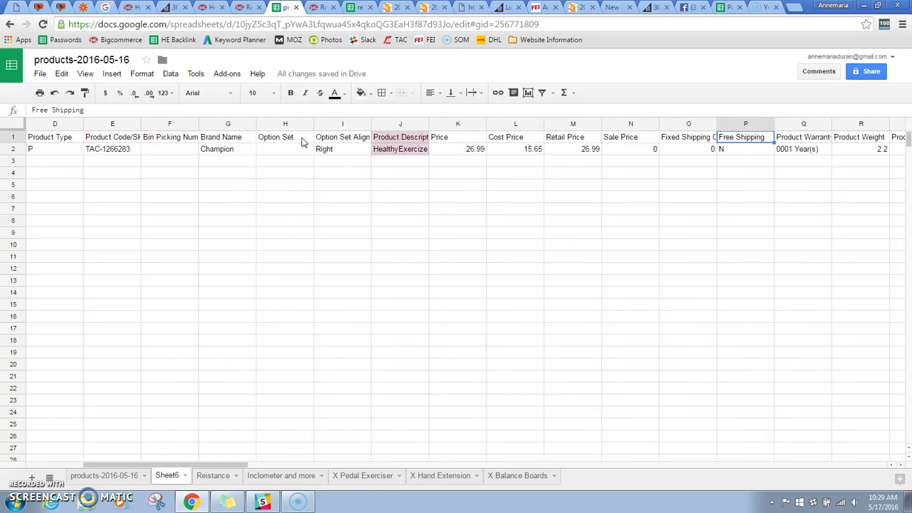
key("Right")
key("Right")
key("Right")
key("Right")
key("Right")
key("Right")
key("Right")
key("Right")
key("Right")
key("Right")
key("Right")
key("Right")
key("Right")
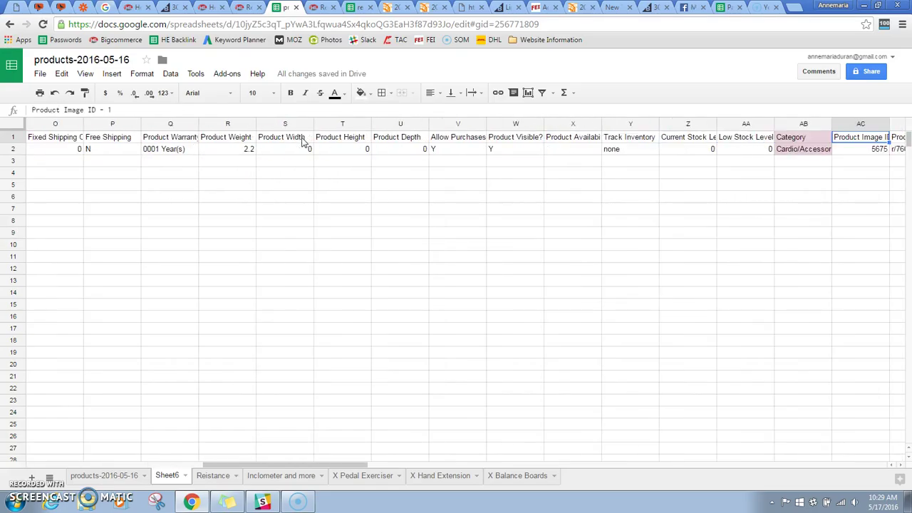
key("Right")
key("Right")
key("Right")
key("Right")
key("Right")
key("Right")
key("Right")
key("Right")
key("Right")
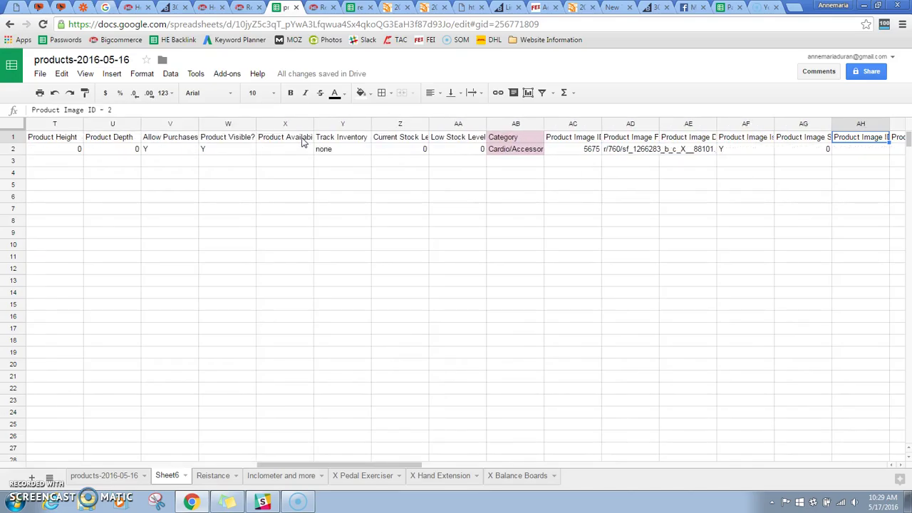
key("Right")
key("Right")
key("Right")
key("Right")
key("Right")
key("Right")
key("Right")
key("Right")
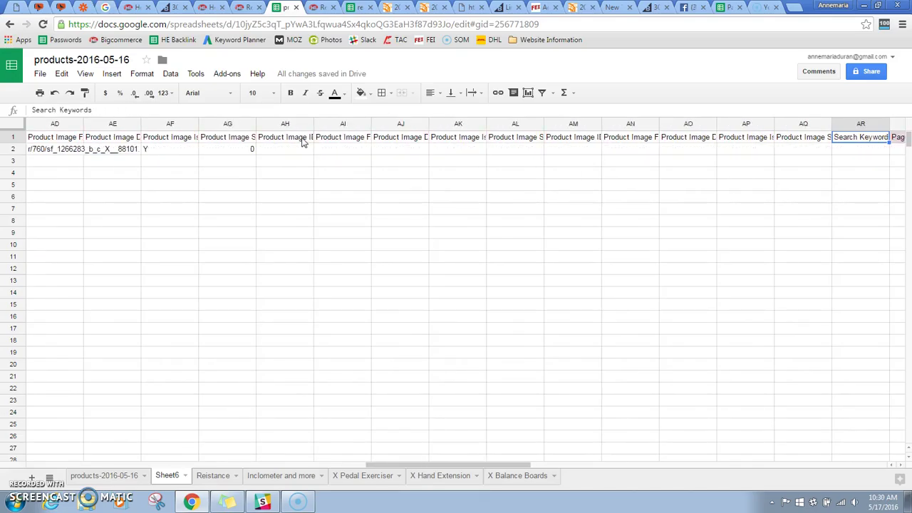
key("Right")
key("Right")
key("Right")
key("Right")
key("Right")
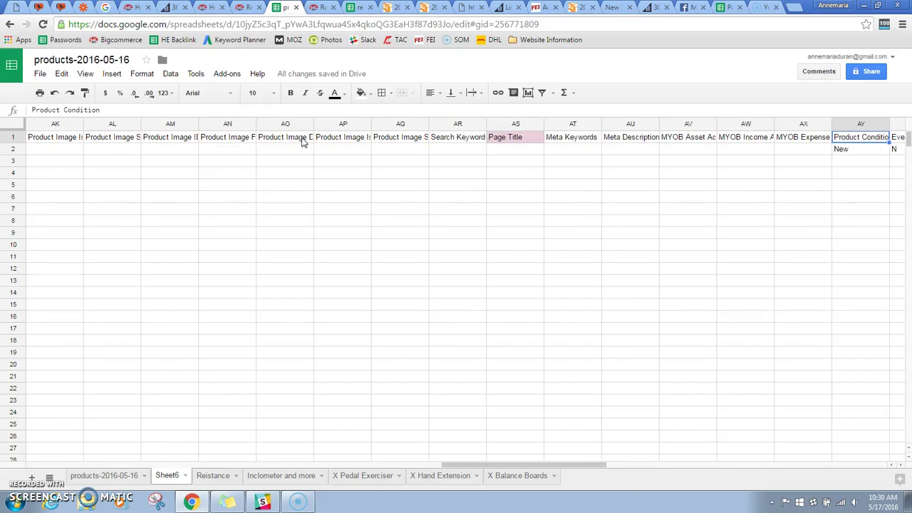
key("Right")
key("Right")
key("Right")
key("Right")
key("Right")
key("Right")
key("Right")
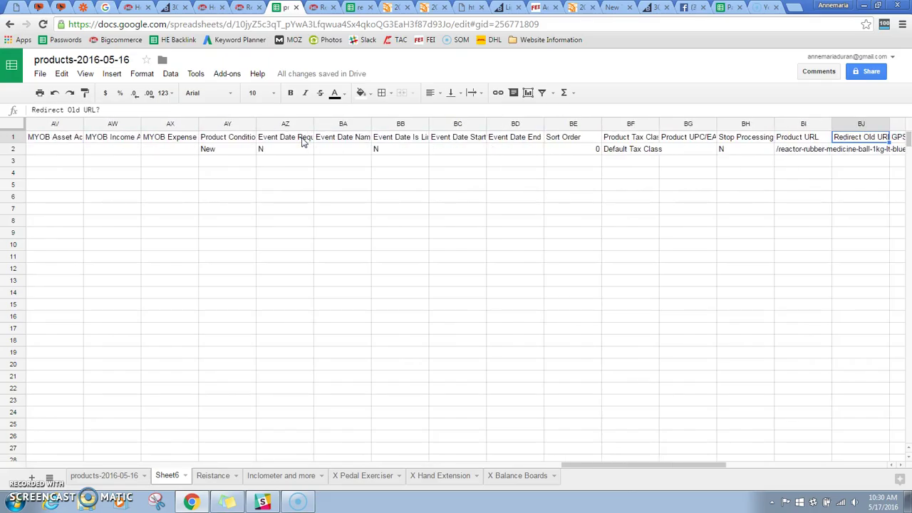
key("Right")
key("Right")
key("Left")
key("Left")
key("Left")
key("Down")
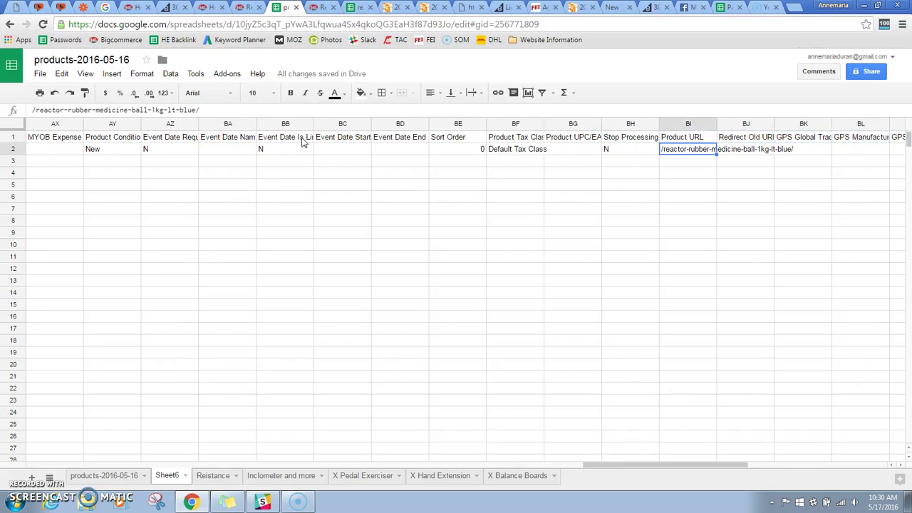
Step: Inspect the full Product URL value in row 2 together with its column header
left_click_drag(203, 110, 36, 113)
key("Right")
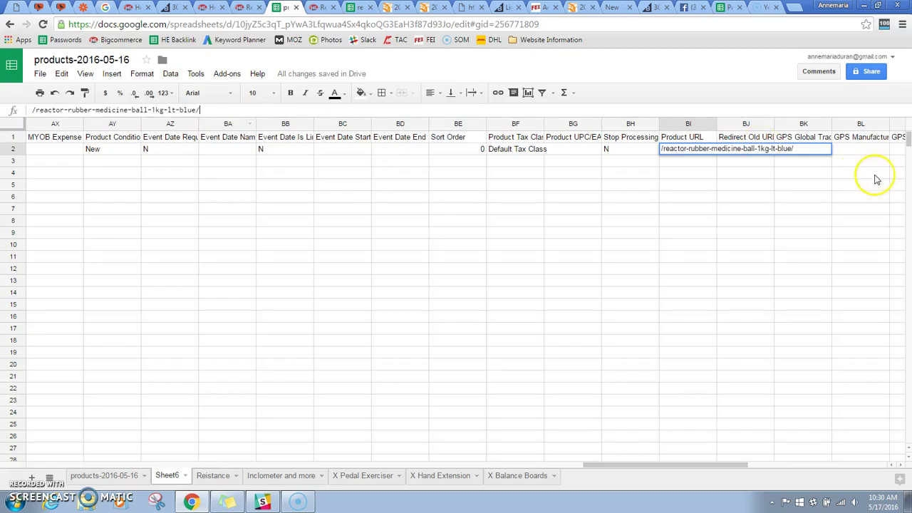
left_click(692, 137)
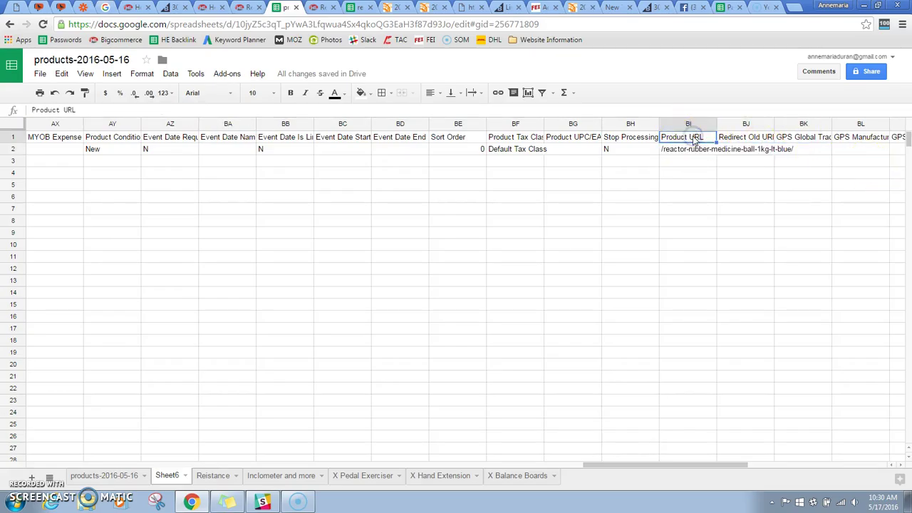
left_click(697, 150)
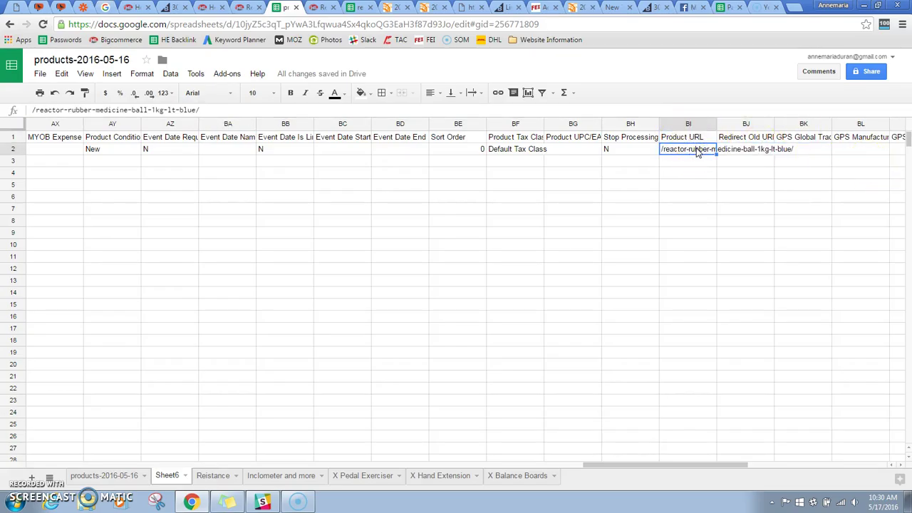
Step: Check the product's Redirect Old URL cell and go back to its Product Name cell in row 2
key("Right")
key("Right")
key("Left")
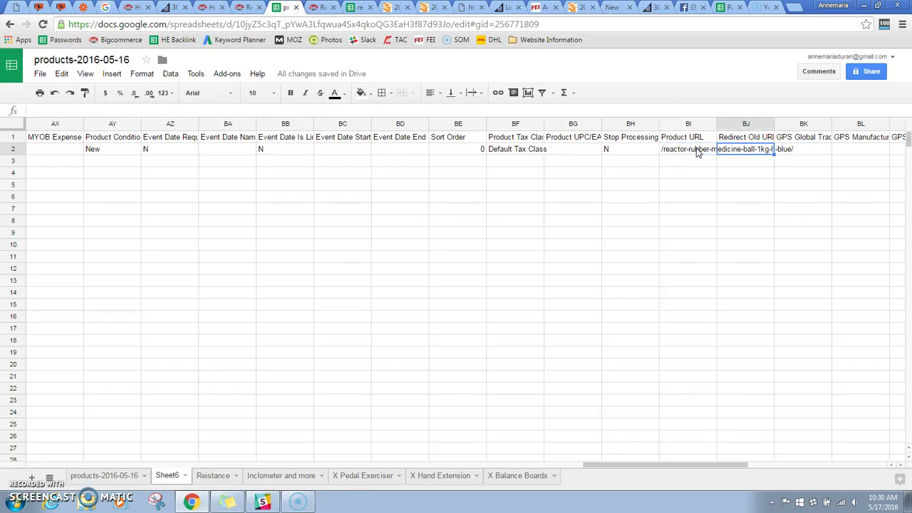
key("Left")
key("Left")
key("Left")
key("Left")
key("Left")
key("Left")
key("Left")
key("Left")
key("Left")
key("Left")
key("Left")
key("Left")
key("Left")
key("Left")
key("Left")
key("Left")
key("Left")
key("Left")
key("Left")
key("Left")
key("Left")
key("Left")
key("Left")
key("Left")
key("Left")
key("Left")
key("Left")
key("Left")
key("Left")
key("Left")
key("Left")
key("Left")
key("Left")
key("Left")
key("Left")
key("Left")
key("Left")
key("Left")
key("Left")
key("Left")
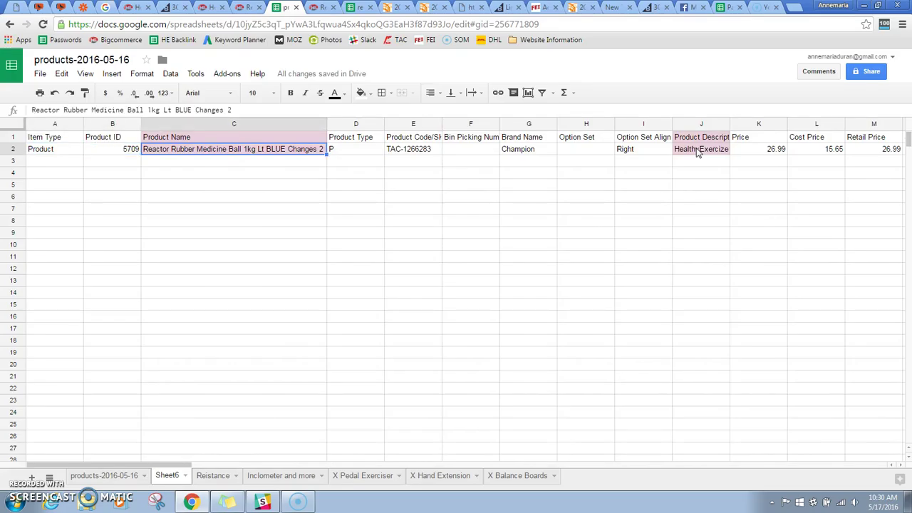
Step: View the product's storefront page in a separate browser window, comparing its title and address, and return to the spreadsheet
left_click(242, 7)
left_click_drag(242, 7, 246, 47)
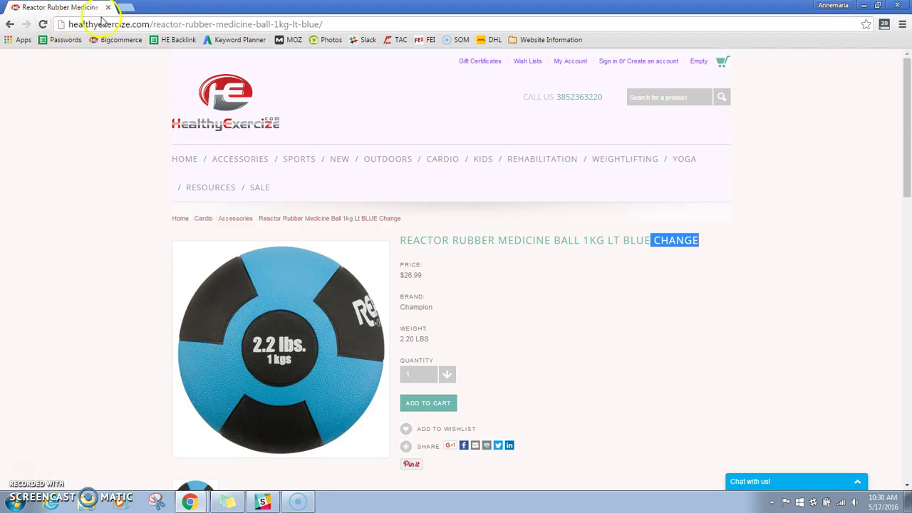
key("alt+Tab")
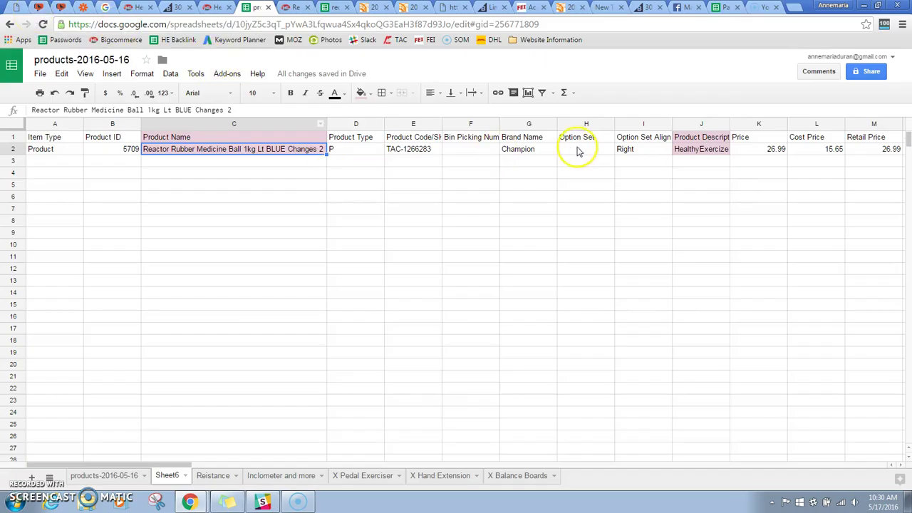
Step: Look through the header row from Product Description onward to find the Page Title column and its row 2 cell
left_click(711, 138)
key("Right")
key("Right")
key("Right")
key("Right")
key("Right")
key("Right")
key("Right")
key("Right")
key("Right")
key("Right")
key("Right")
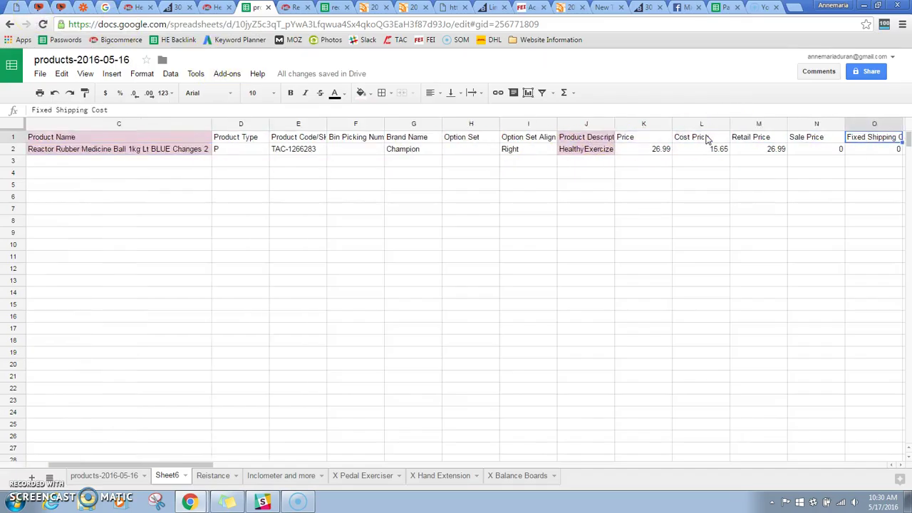
key("Right")
key("Right")
key("Right")
key("Right")
key("Right")
key("Right")
key("Right")
key("Right")
key("Right")
key("Right")
key("Right")
key("Right")
key("Right")
key("Right")
key("Right")
key("Right")
key("Right")
key("Right")
key("Left")
key("Left")
key("Left")
key("Left")
key("Left")
key("Left")
key("Left")
key("Left")
key("Left")
key("Right")
key("Right")
key("Right")
key("Right")
key("Right")
key("Right")
key("Right")
key("Right")
key("Right")
key("Right")
key("Right")
key("Right")
key("Right")
key("Right")
key("Right")
key("Right")
key("Right")
key("Right")
key("Left")
key("Left")
key("Left")
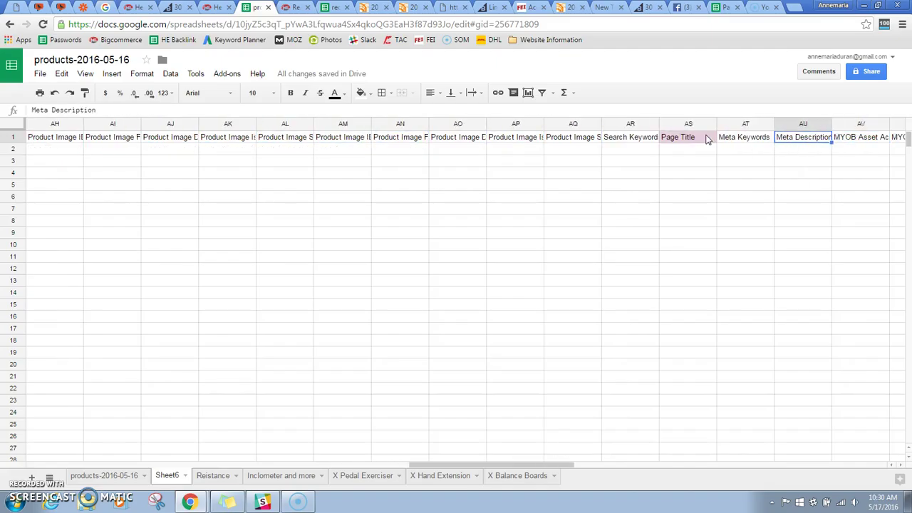
key("Down")
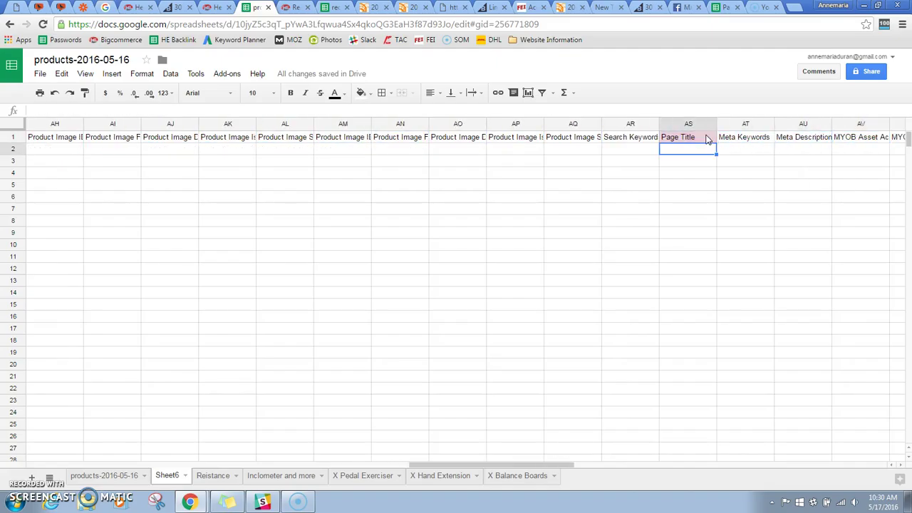
Step: Go back to the Product Name column and copy the product's name from row 2
key("Left")
key("Left")
key("Left")
key("Left")
key("Left")
key("Left")
key("Left")
key("Left")
key("Left")
key("Left")
key("Left")
key("Left")
key("Left")
key("Left")
key("Left")
key("Left")
key("Left")
key("Left")
key("Left")
key("Left")
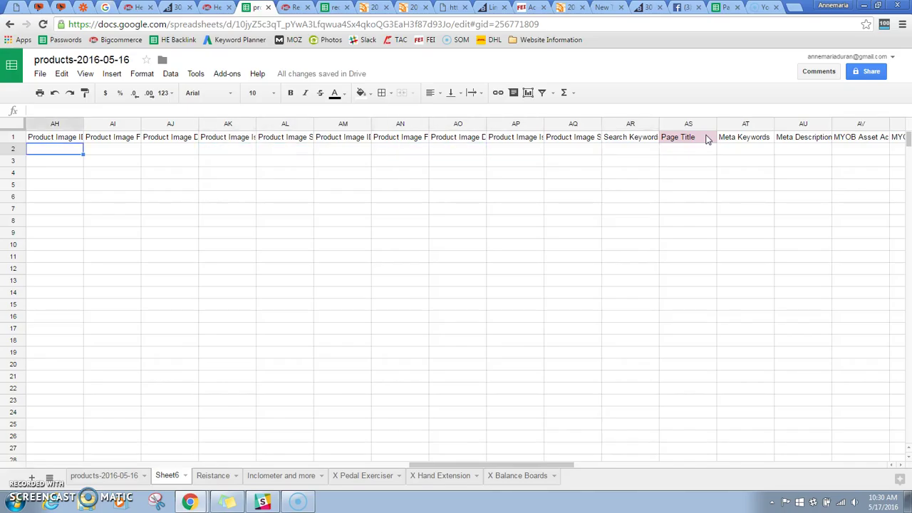
key("Right")
key("Right")
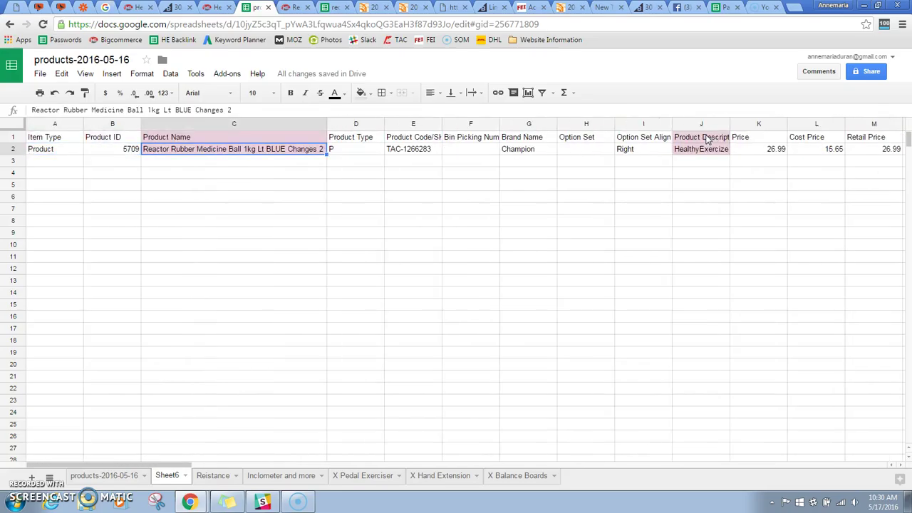
key("ctrl+c")
key("Right")
key("Right")
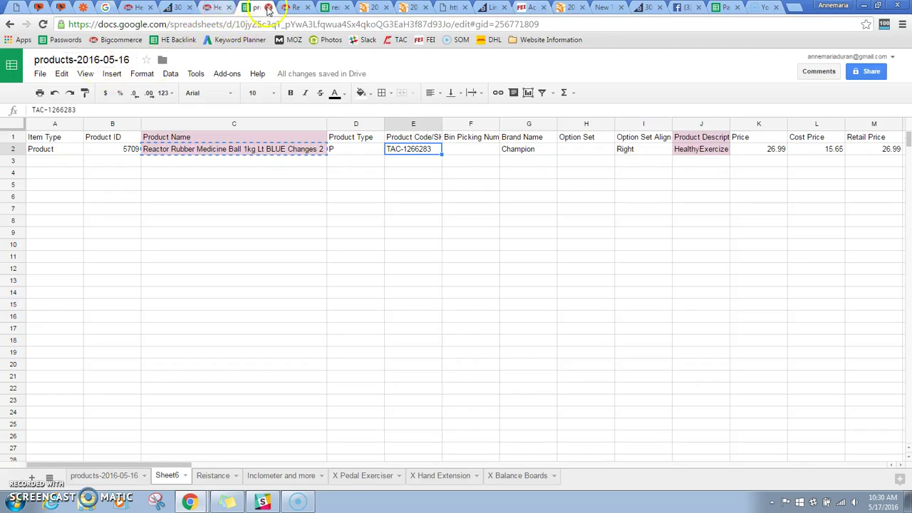
Step: Check the full product title on the storefront page in the other browser window and return to the spreadsheet
left_click(216, 8)
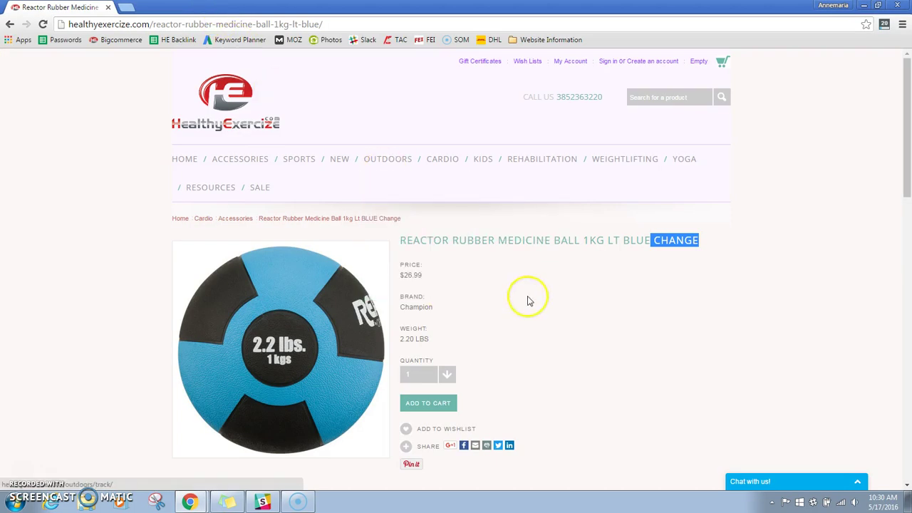
left_click_drag(401, 244, 662, 240)
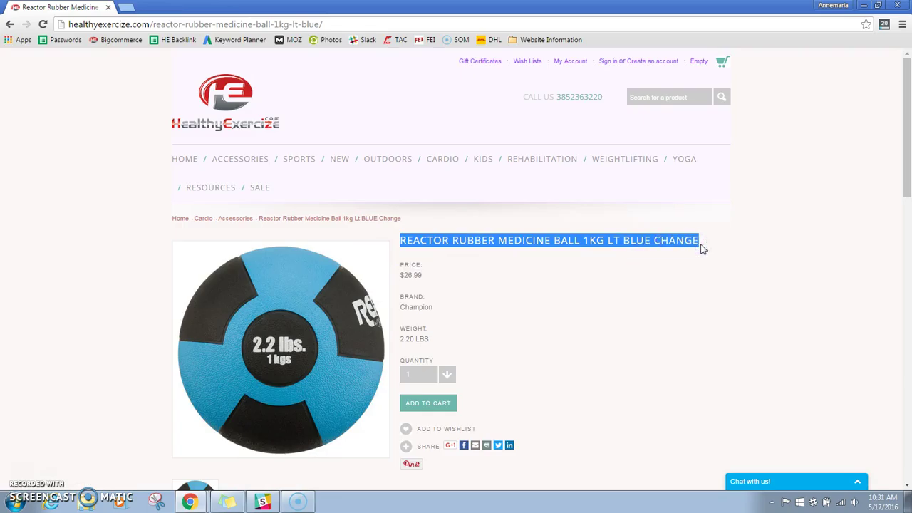
key("alt+Tab")
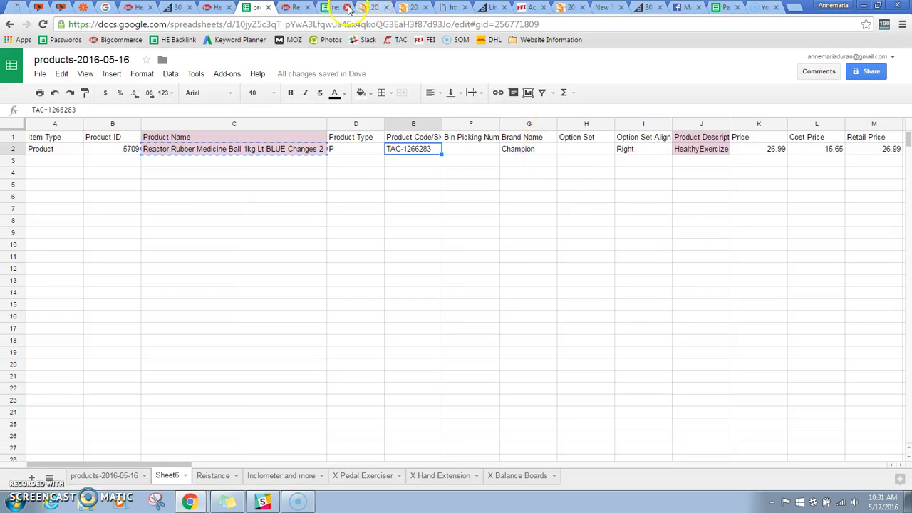
Step: Paste the copied product name into row 2's Page Title cell and edit it to read "Reactor Rubber Medicine Ball 1kg Lt BLUE Changes 3"
key("Tab")
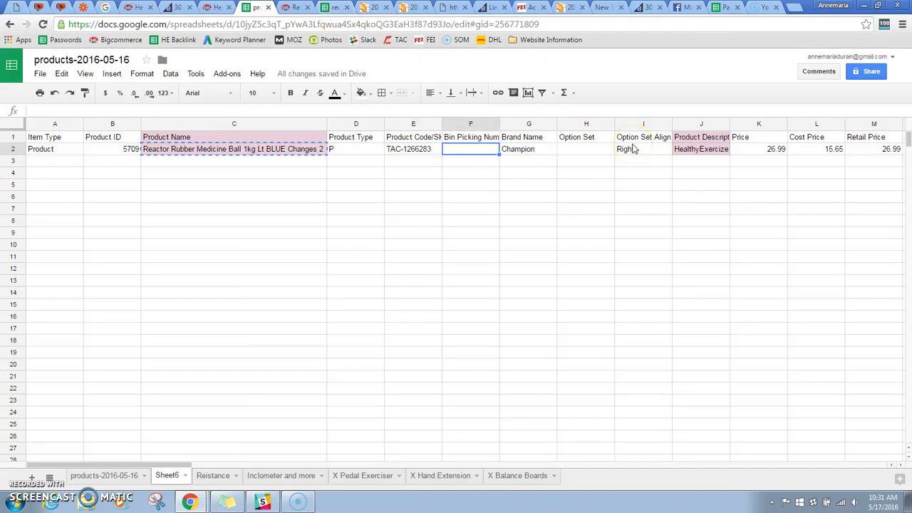
key("Tab")
key("Tab")
key("Tab")
key("Tab")
key("Tab")
key("Tab")
key("Tab")
key("Tab")
key("Tab")
key("Tab")
key("Tab")
key("Tab")
key("Tab")
key("Tab")
key("Tab")
key("Tab")
key("Tab")
key("Tab")
key("Tab")
key("Tab")
key("Left")
key("Left")
key("Left")
key("Left")
key("Left")
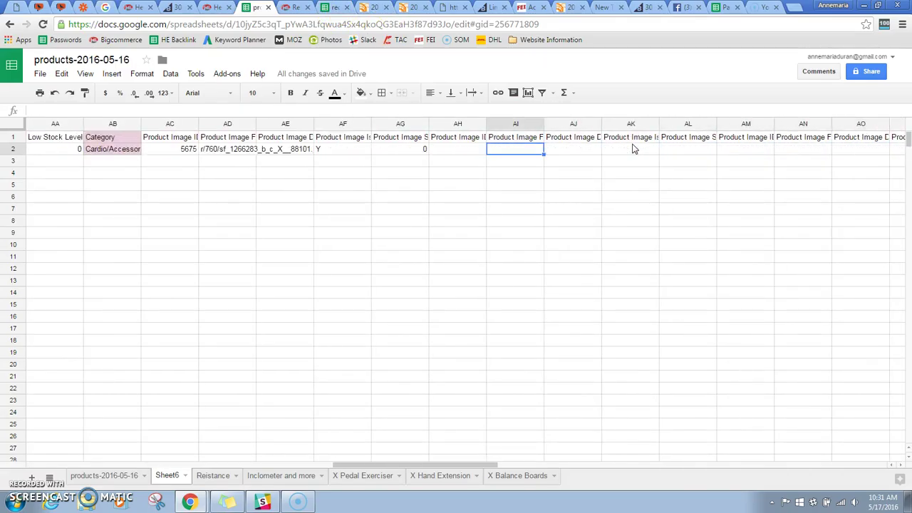
key("Tab")
key("Tab")
key("Tab")
key("Tab")
key("Tab")
key("Tab")
key("Tab")
key("Tab")
key("Tab")
key("Tab")
key("Left")
key("Tab")
key("ctrl+v")
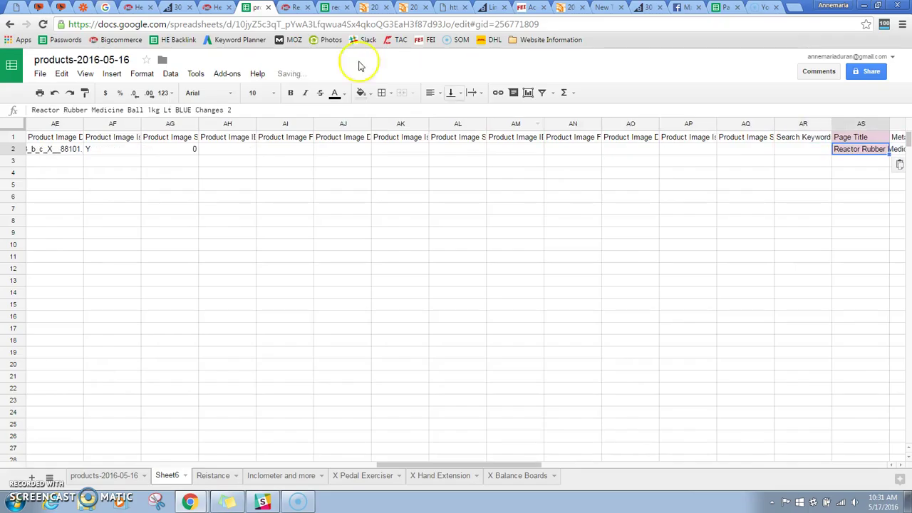
left_click(240, 111)
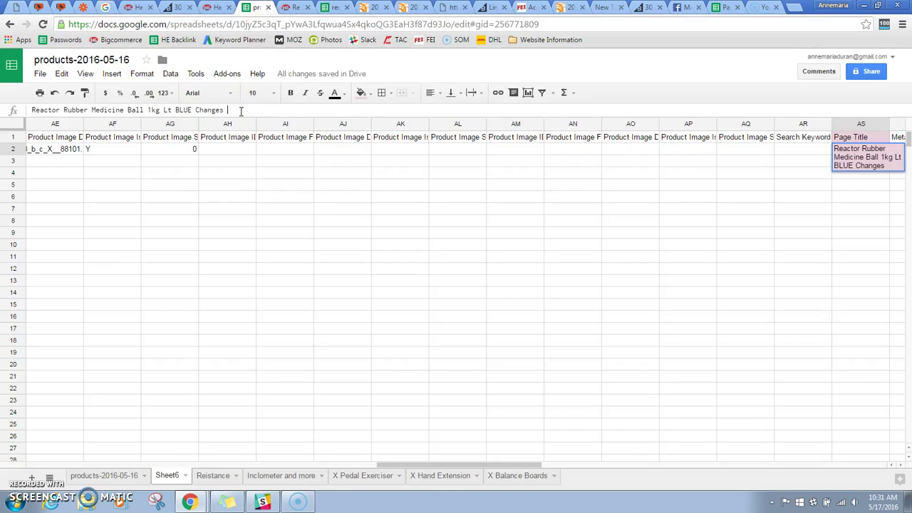
left_click(354, 223)
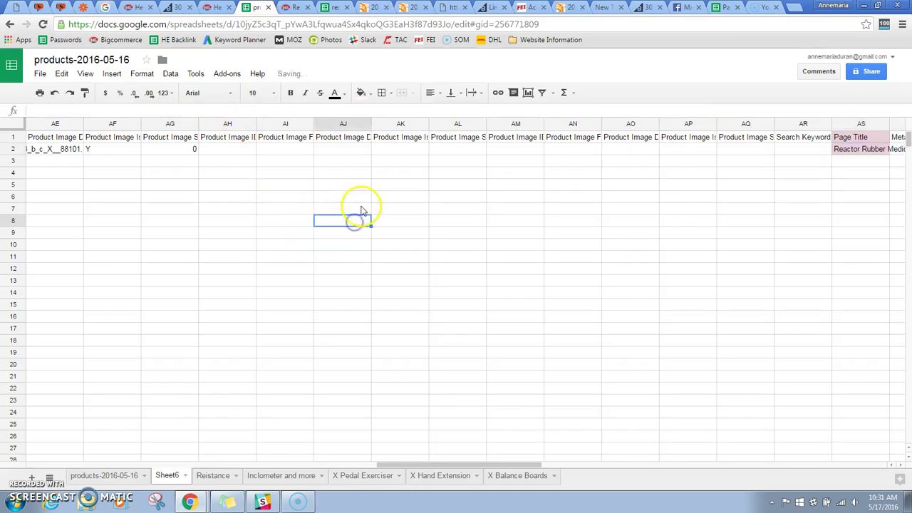
Step: Download the current sheet, Sheet6, as a comma-separated values (.csv) file
left_click(41, 74)
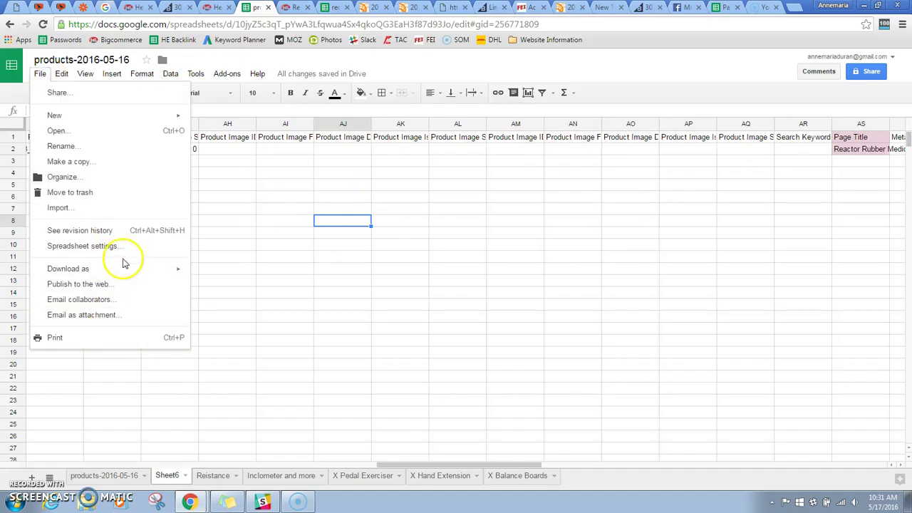
mouse_move(126, 271)
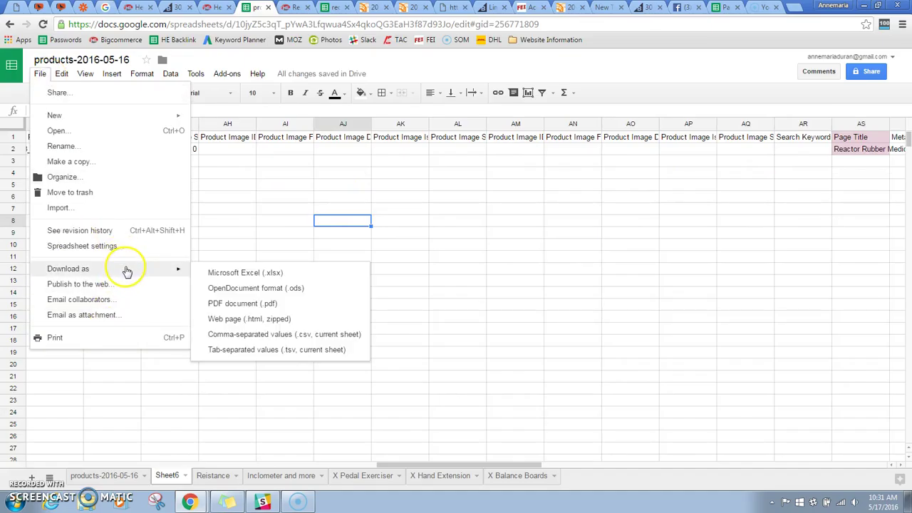
left_click(263, 335)
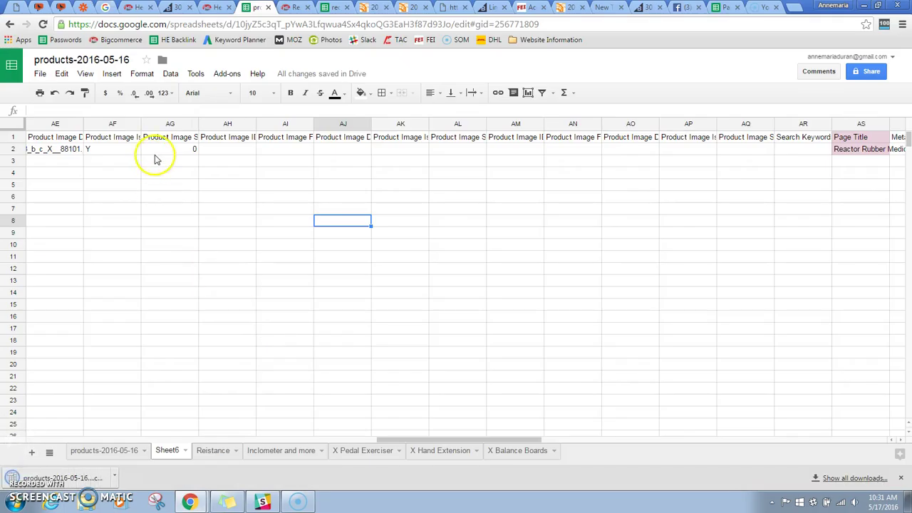
Step: Switch to the BigCommerce product editor and open the product Import page in a new browser tab
left_click(133, 7)
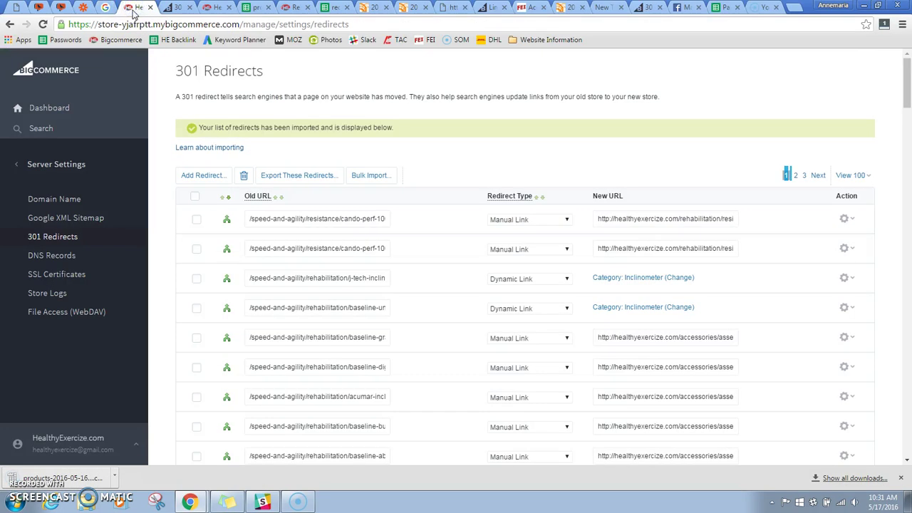
left_click(215, 7)
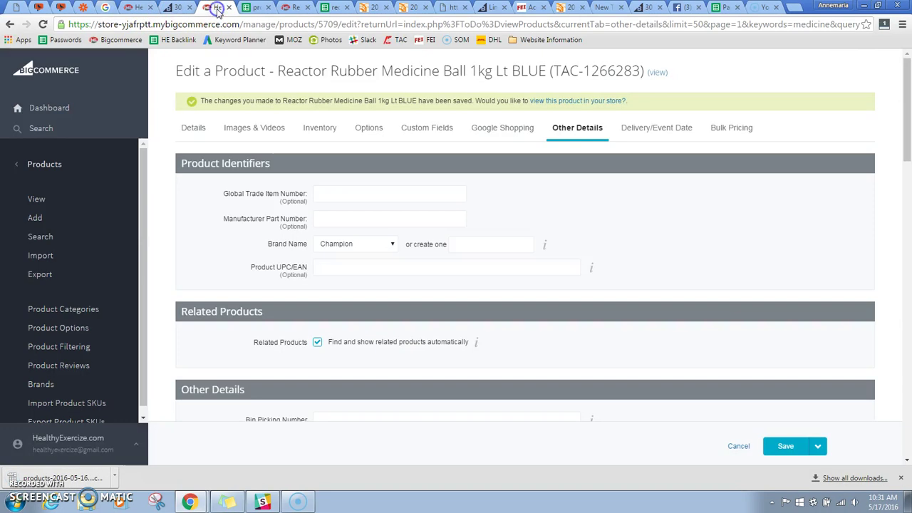
right_click(47, 260)
left_click(57, 263)
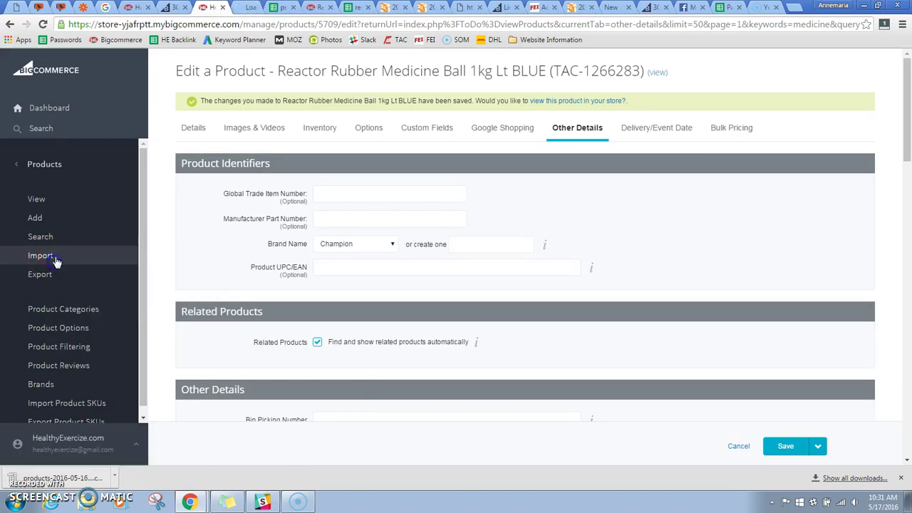
left_click(242, 9)
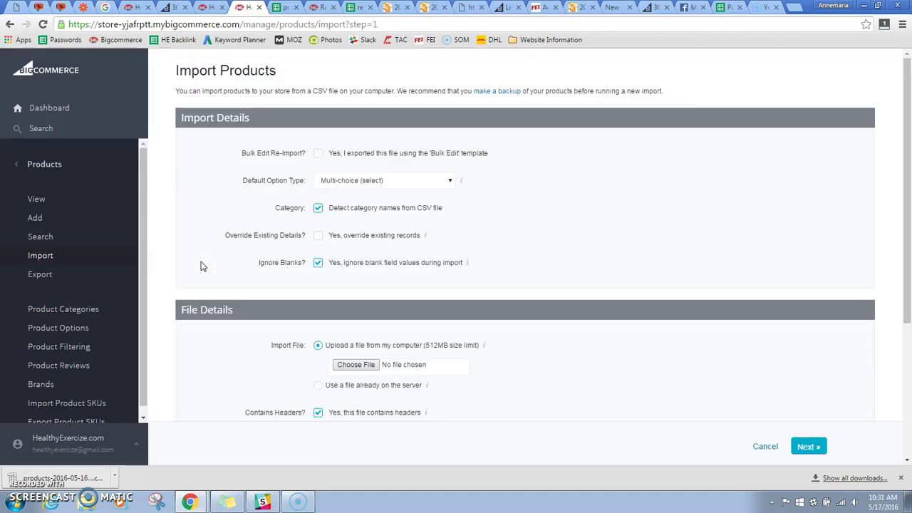
Step: Mark the import as a Bulk Edit re-import and choose "products-2016-05-16 - Sheet6" from Downloads as the import file
left_click(318, 161)
left_click(353, 404)
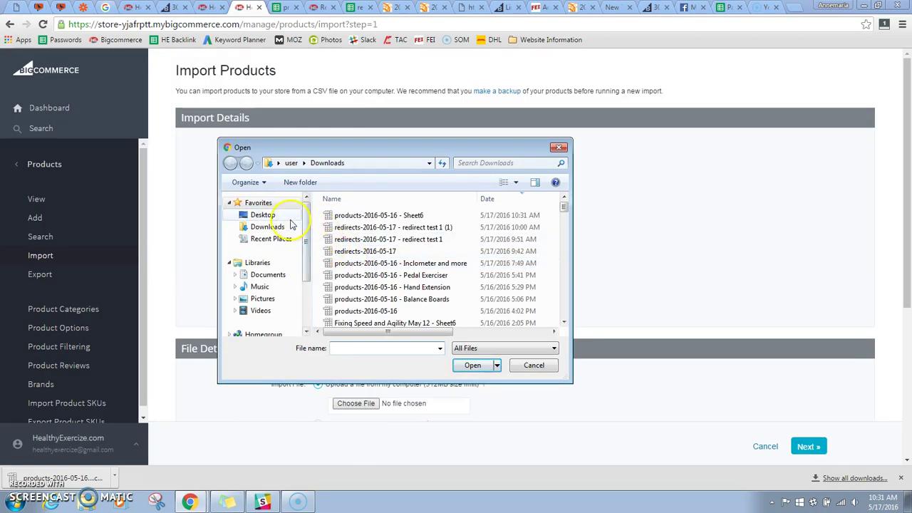
left_click(363, 217)
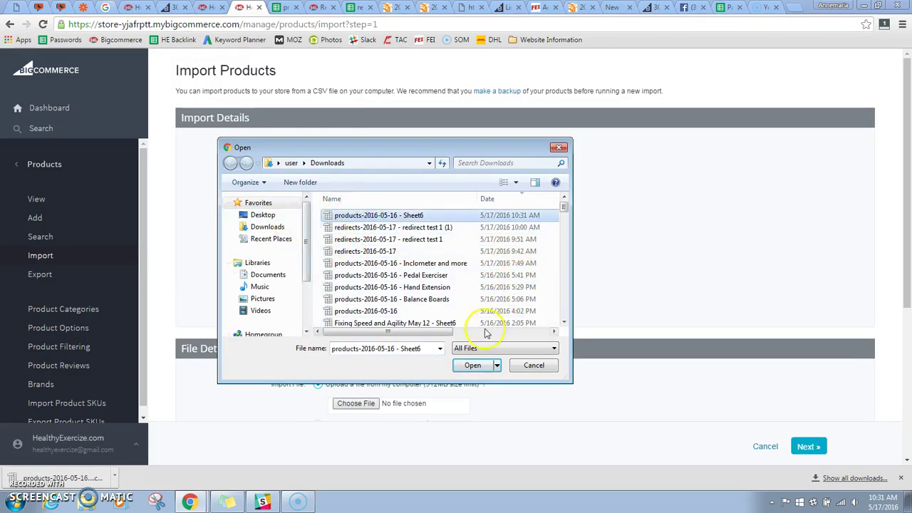
left_click(472, 365)
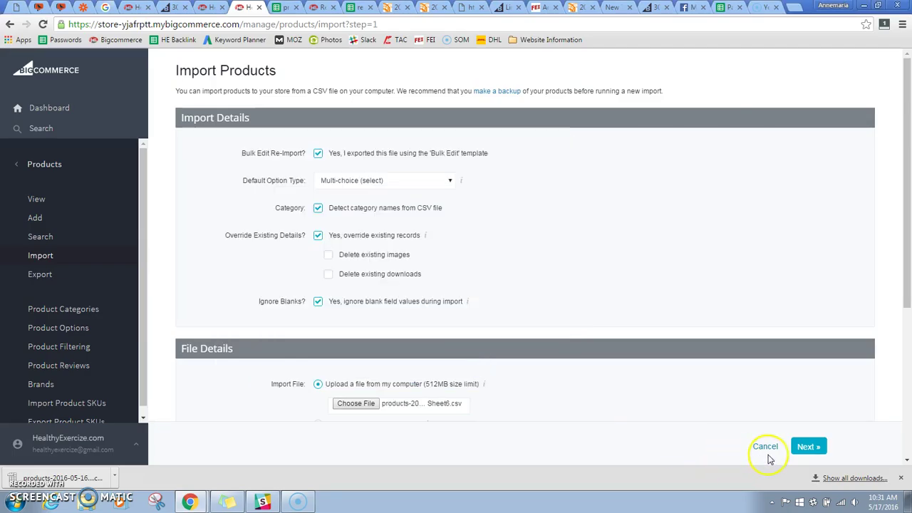
Step: Run the product import through to completion and open the list of imported products
left_click(810, 450)
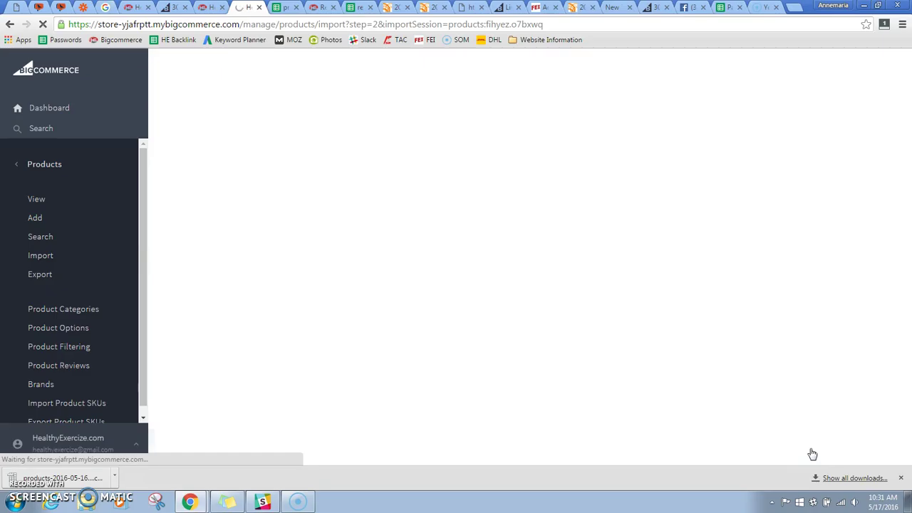
left_click(203, 117)
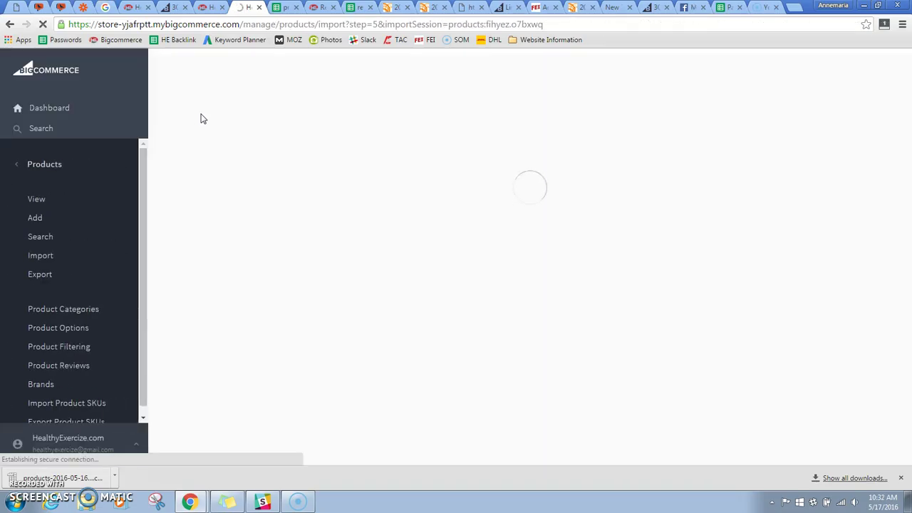
left_click(232, 187)
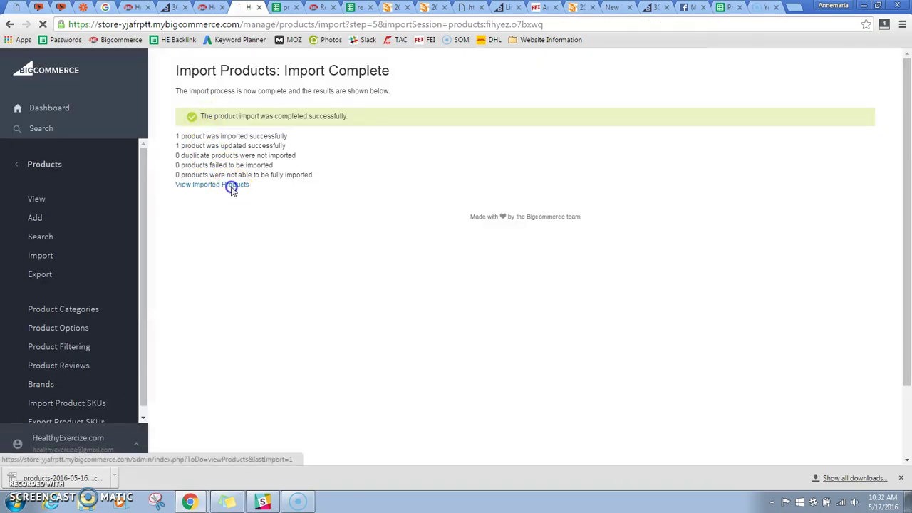
Step: Reload the product's storefront page and compare its displayed product name with the page title and address
key("alt+Tab")
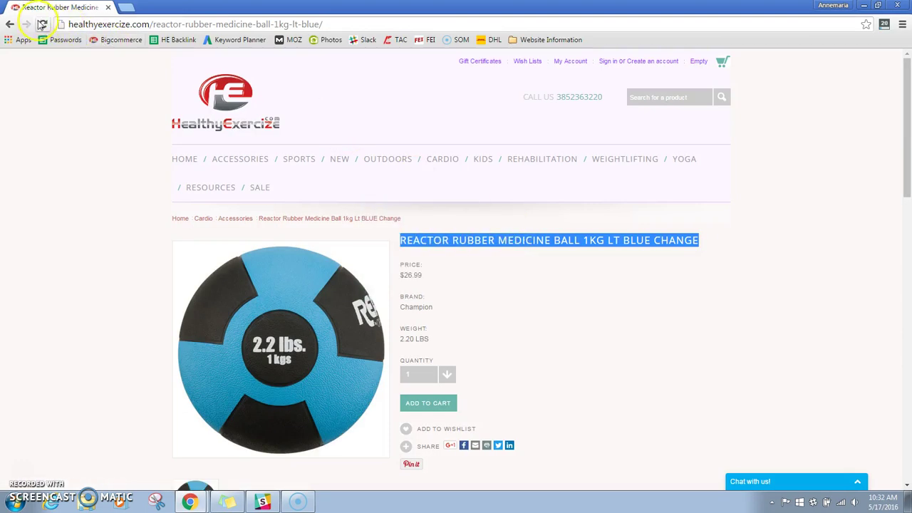
left_click(44, 25)
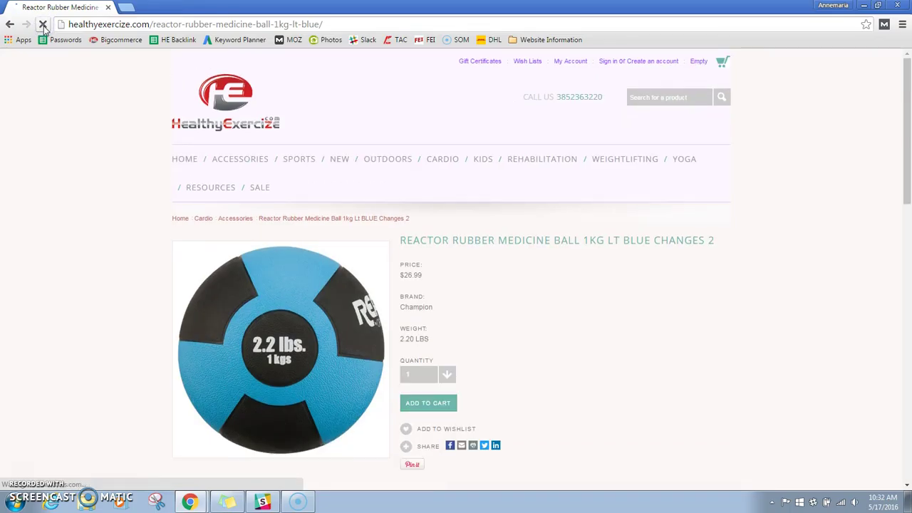
left_click_drag(652, 240, 718, 241)
left_click_drag(80, 7, 120, 20)
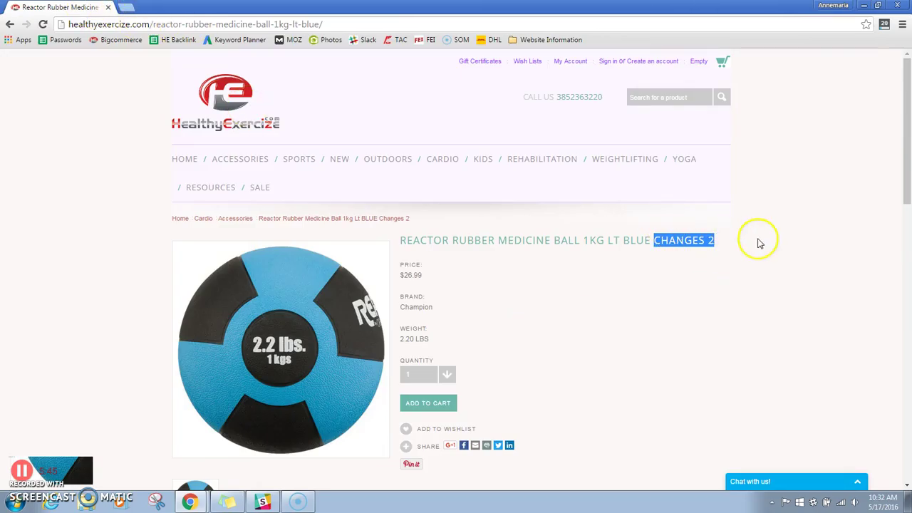
Step: In Sheet6 of the products-2016-05-16 spreadsheet, change the product's Page Title to "Changes 3 Reactor Rubber Medicine Ball 1kg Lt BLUE"
key("alt+Tab")
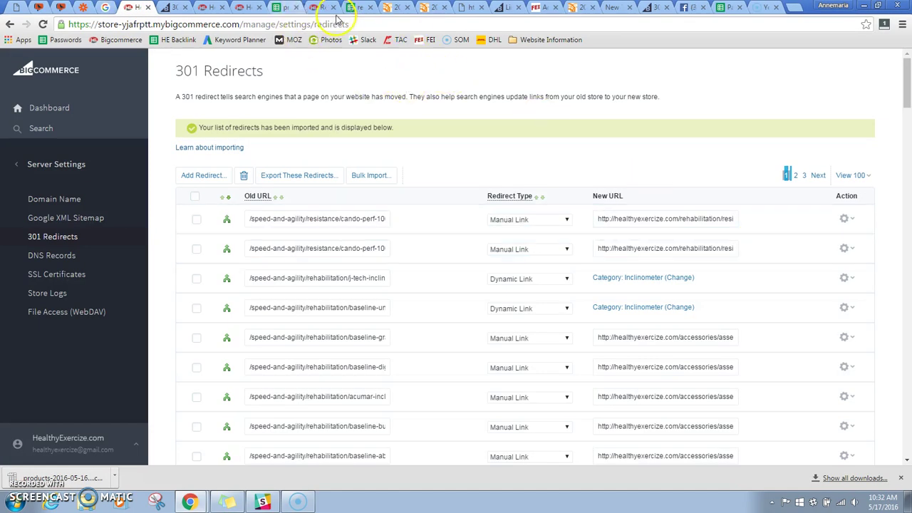
left_click(284, 8)
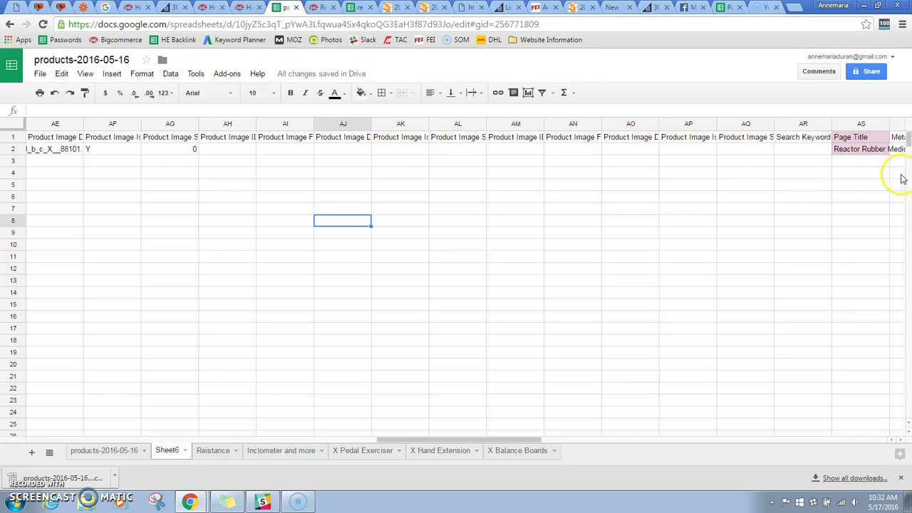
left_click(864, 149)
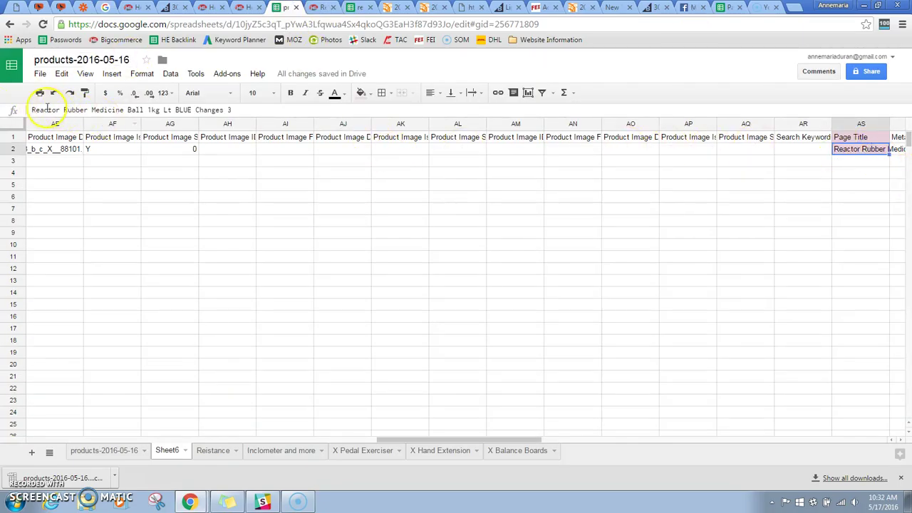
left_click(33, 110)
type("Changes ")
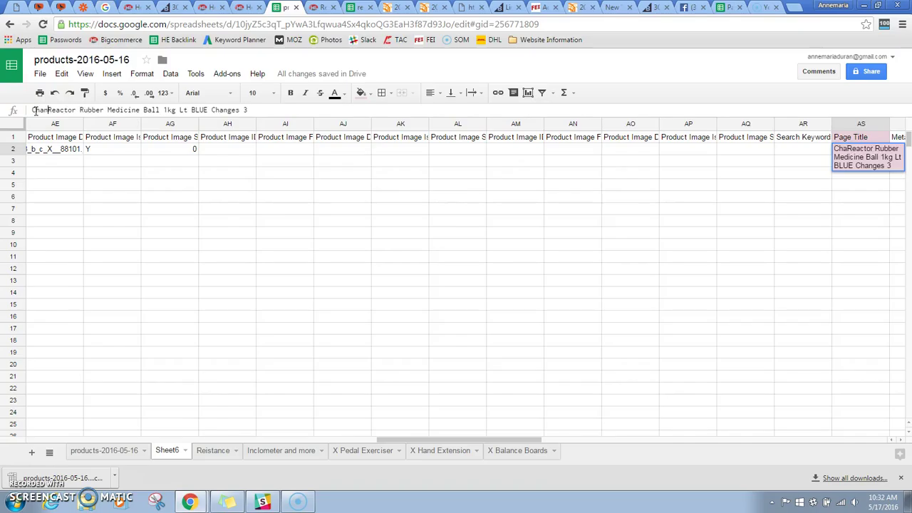
type("2")
left_click(190, 140)
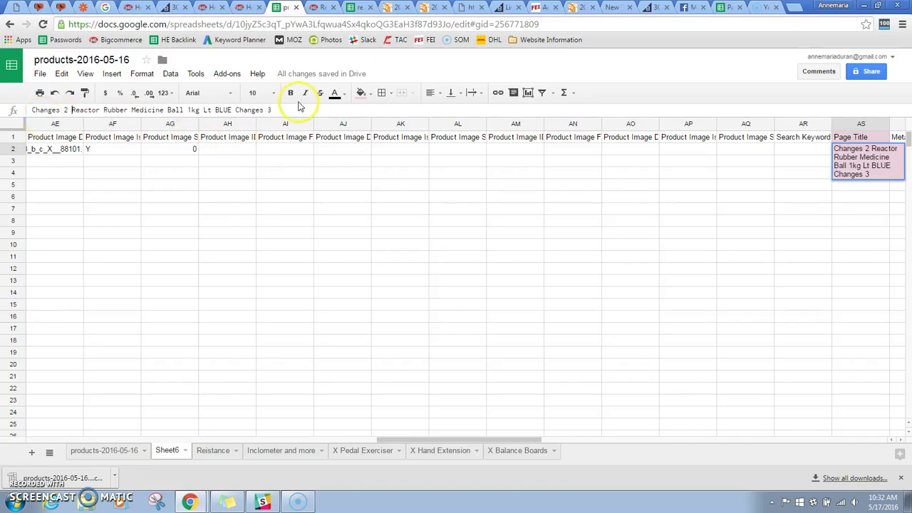
key("BackSpace")
key("BackSpace")
type("3")
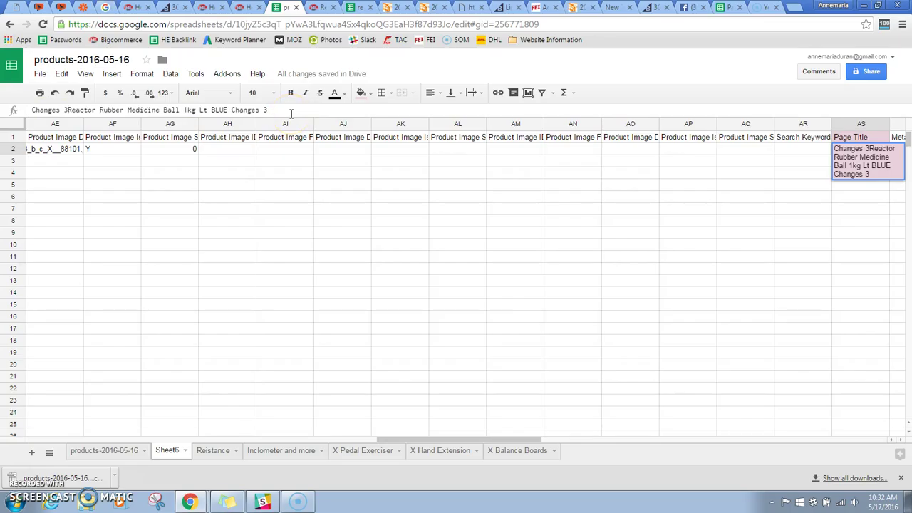
left_click_drag(272, 110, 240, 110)
key("BackSpace")
left_click(570, 235)
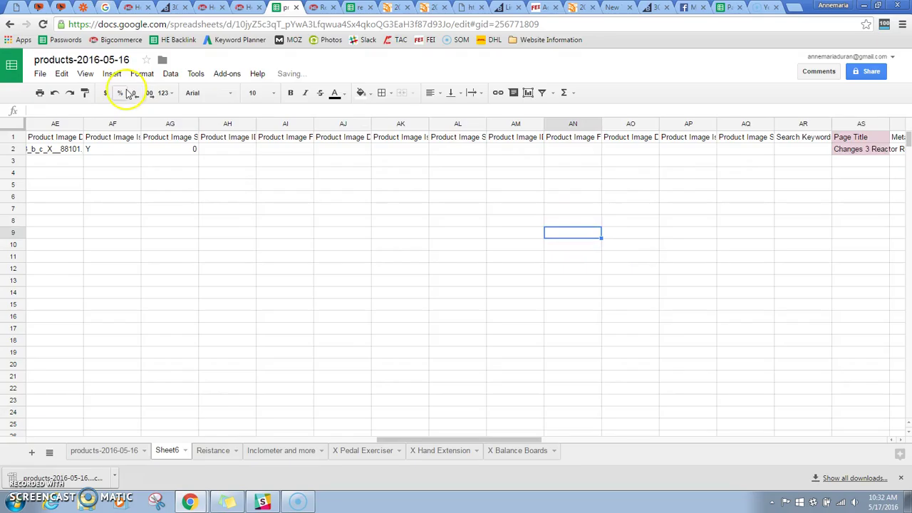
Step: Download the current sheet as a comma-separated values file
left_click(39, 74)
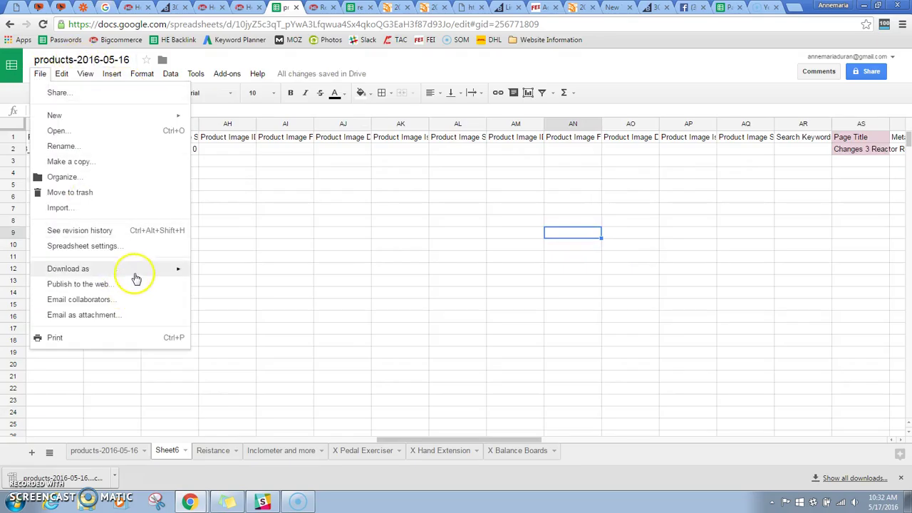
mouse_move(136, 267)
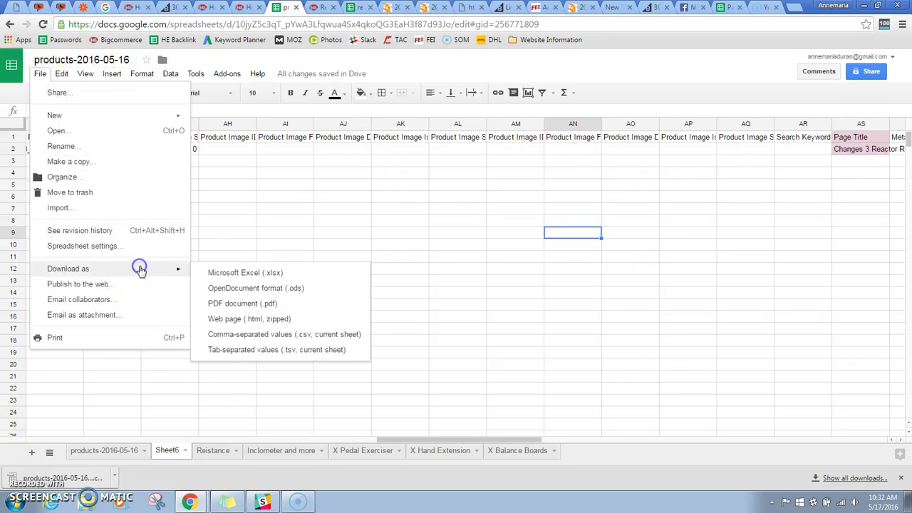
left_click(312, 334)
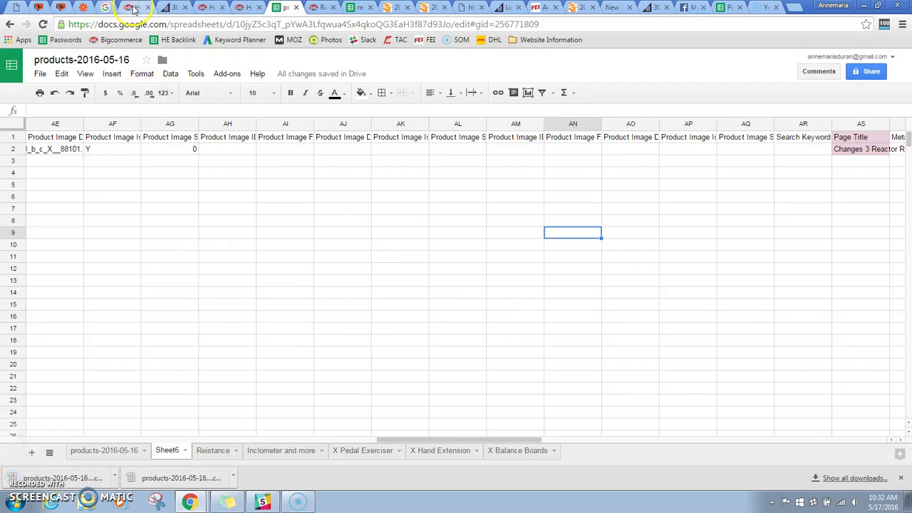
Step: Switch to the BigCommerce product editor and open the product import page
left_click(128, 7)
left_click(214, 7)
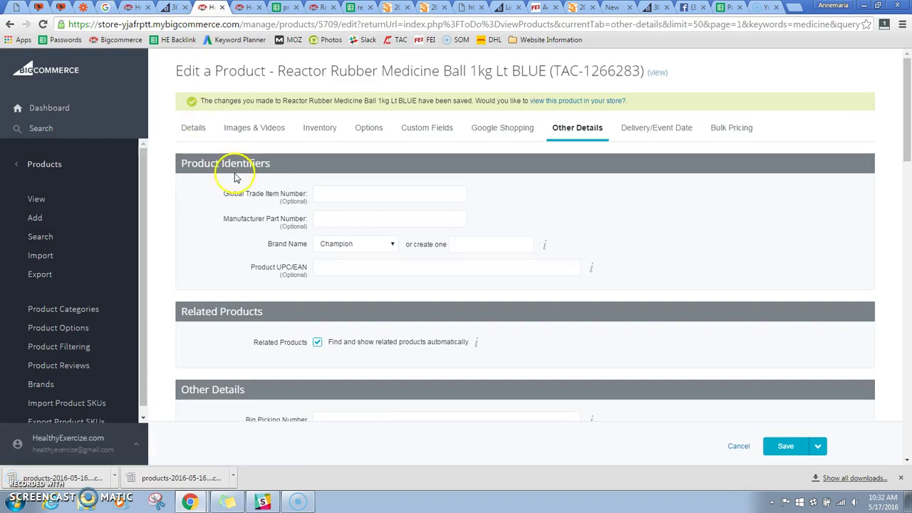
left_click(54, 197)
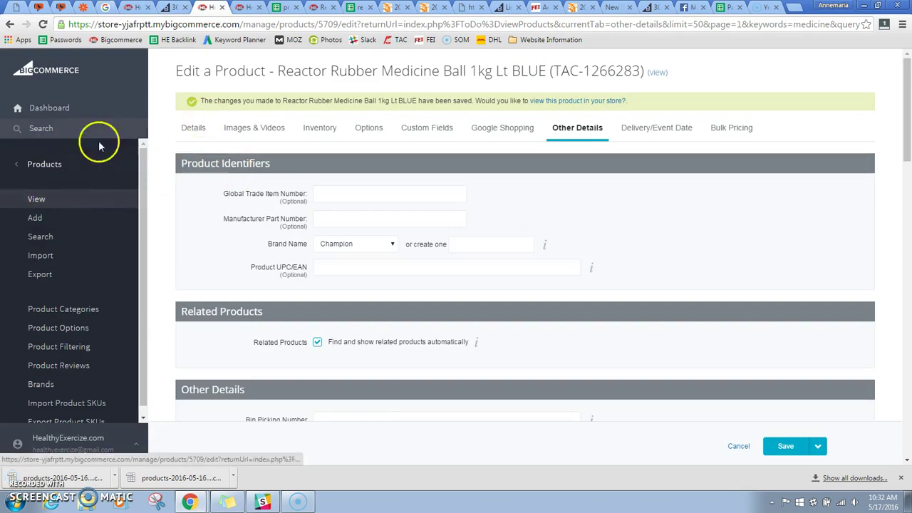
left_click(43, 255)
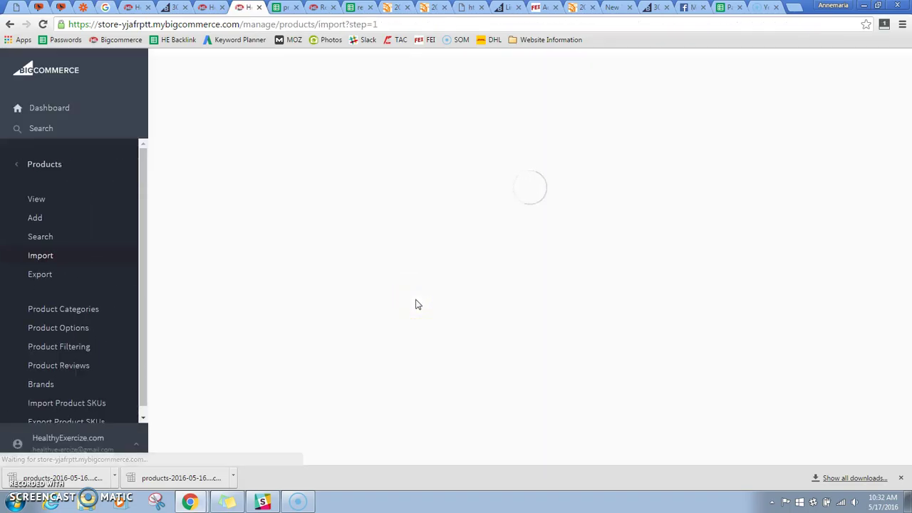
Step: Mark the import as exported with the Bulk Edit template and choose "products-2016-05-16 - Sheet6 (1)" from Downloads as the import file
left_click(318, 153)
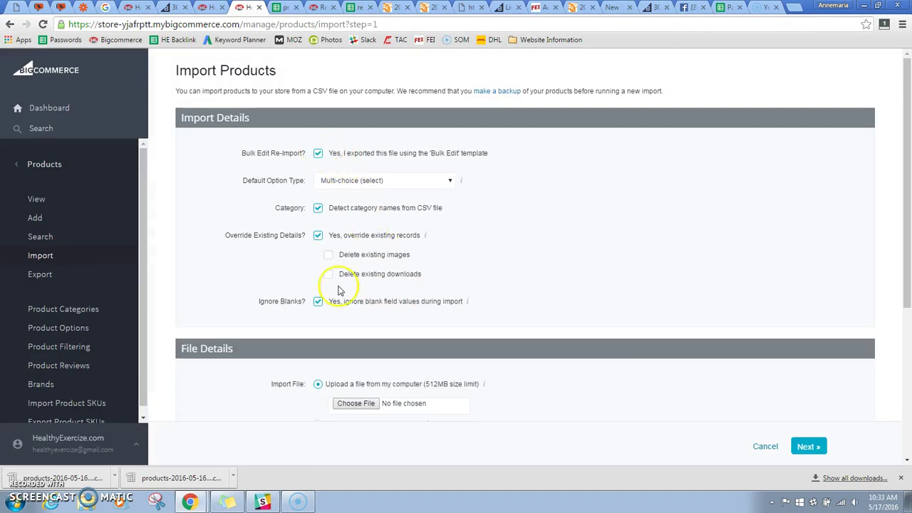
left_click(356, 403)
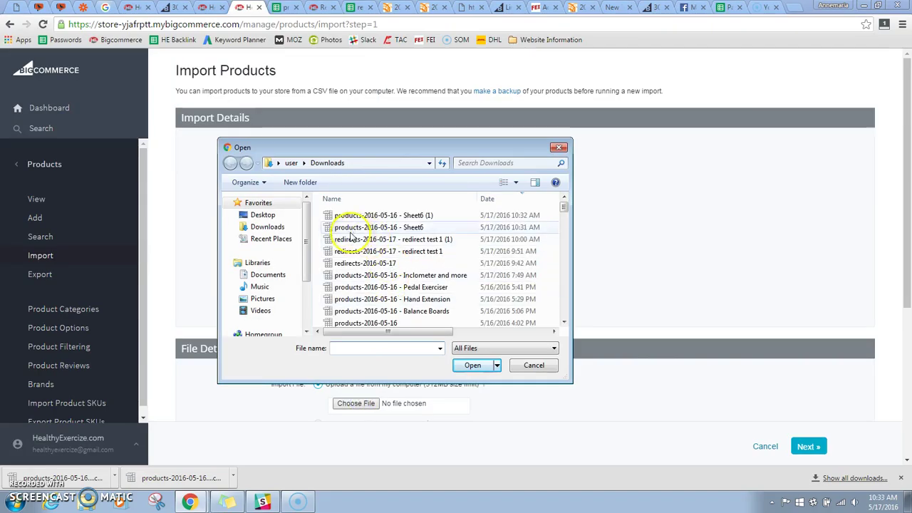
left_click(384, 215)
left_click(486, 368)
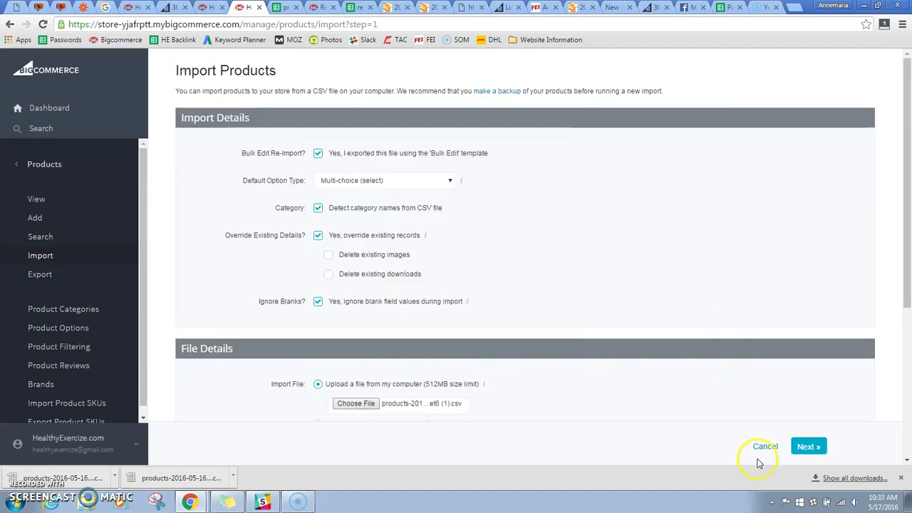
Step: Proceed through the import setup with the default field matching and start the product import
left_click(808, 446)
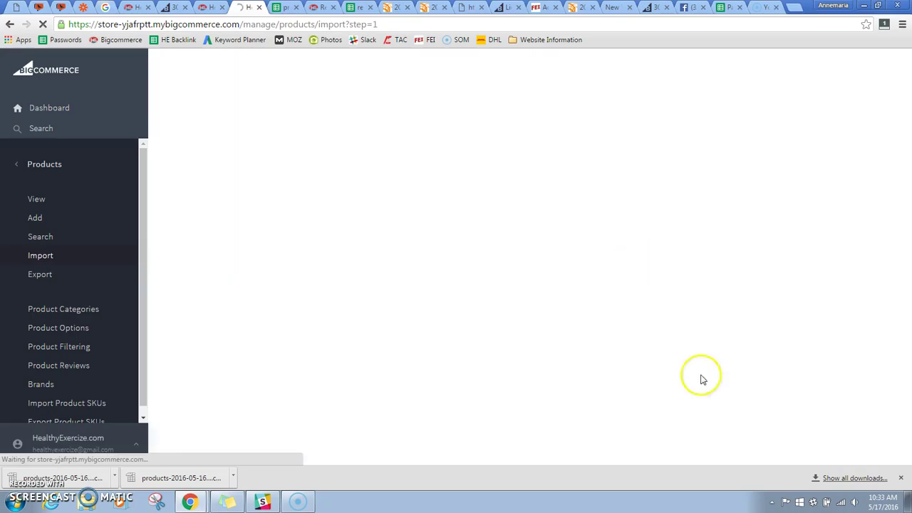
left_click(808, 446)
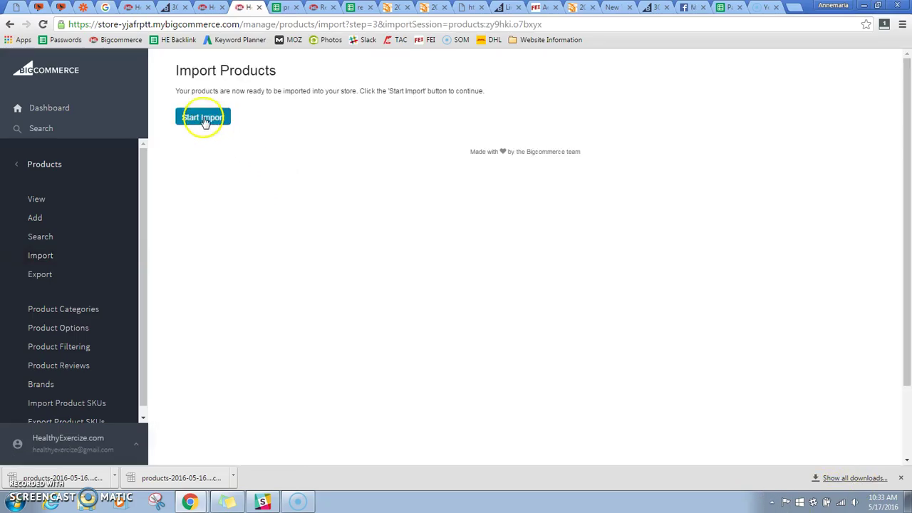
left_click(204, 117)
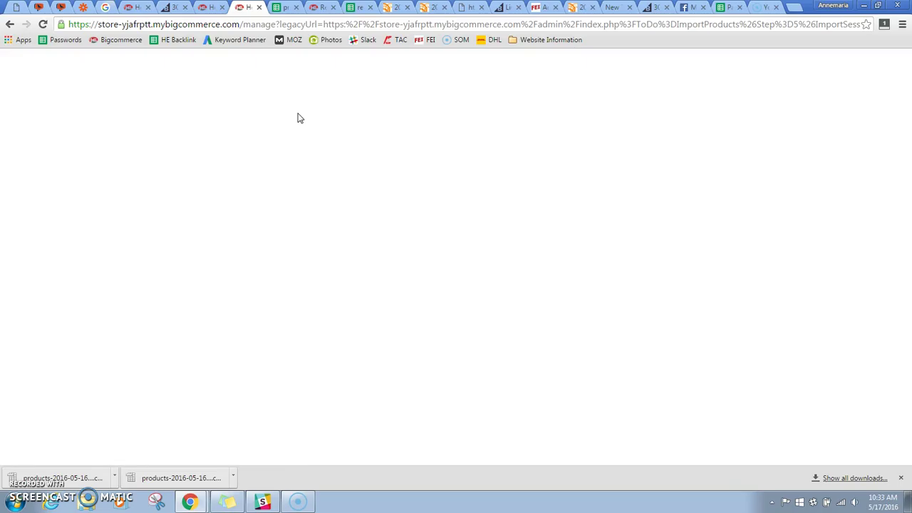
Step: Compare the page title and address on the medicine ball's storefront page, and return to the BigCommerce import results
key("alt+Tab")
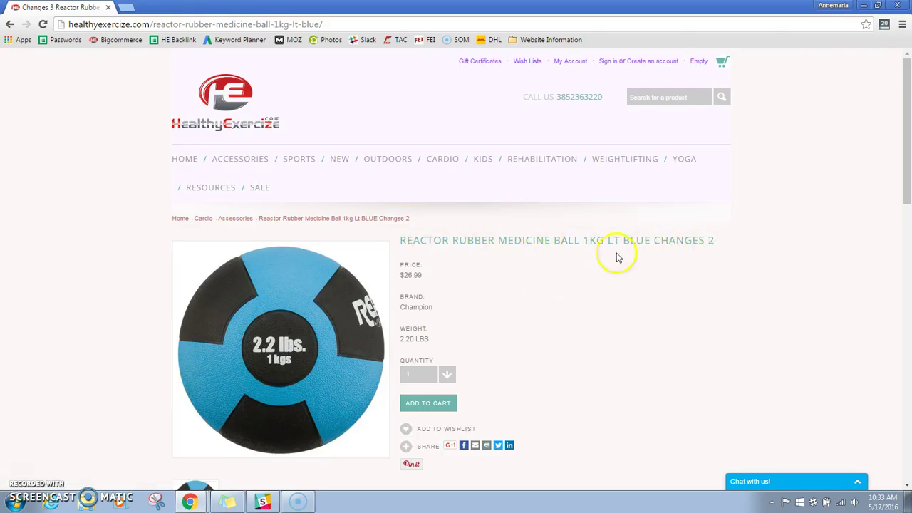
left_click_drag(329, 24, 373, 24)
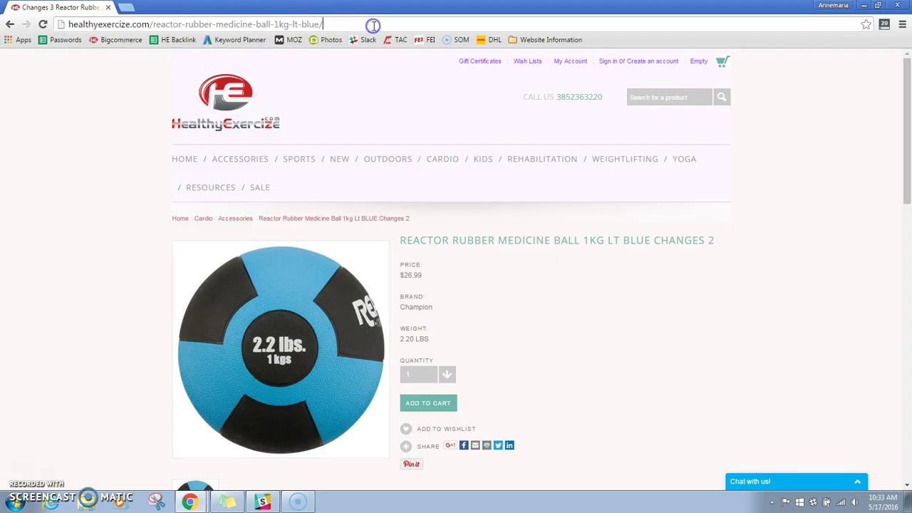
key("alt+Tab")
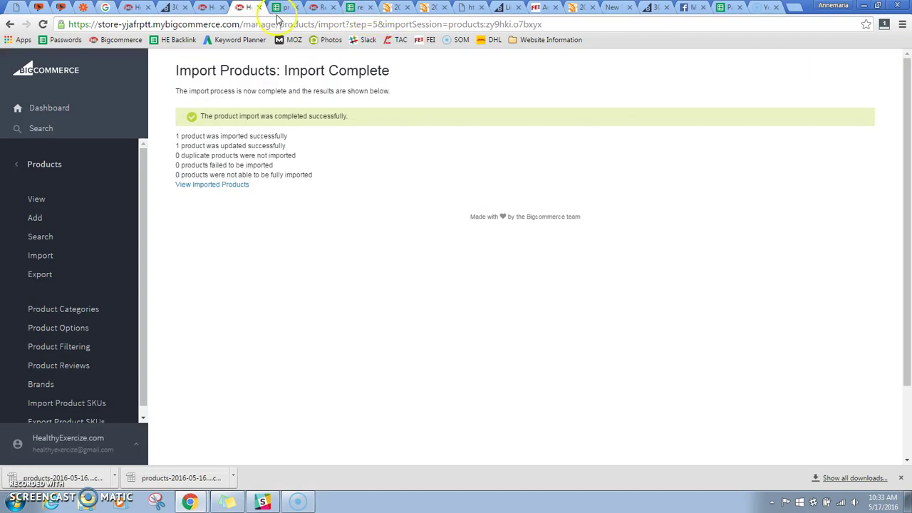
Step: Switch to the products-2016-05-16 spreadsheet and select the medicine ball's Product Name cell, C2, on Sheet6
left_click(283, 9)
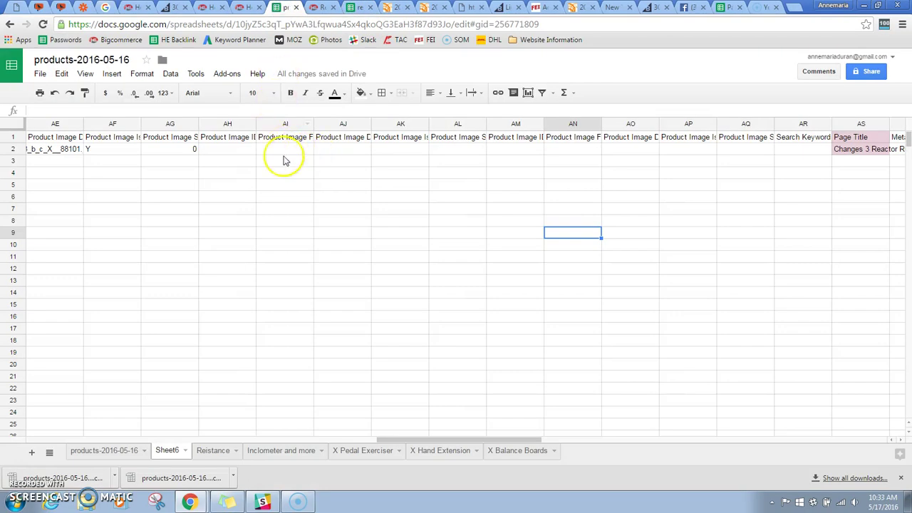
left_click(285, 150)
key("Left")
key("Left")
key("Left")
key("Left")
key("Left")
key("Left")
key("Left")
key("Left")
key("Left")
key("Left")
key("Left")
key("Left")
key("Left")
key("Left")
key("Left")
key("Left")
key("Left")
key("Left")
key("Left")
key("Left")
key("Left")
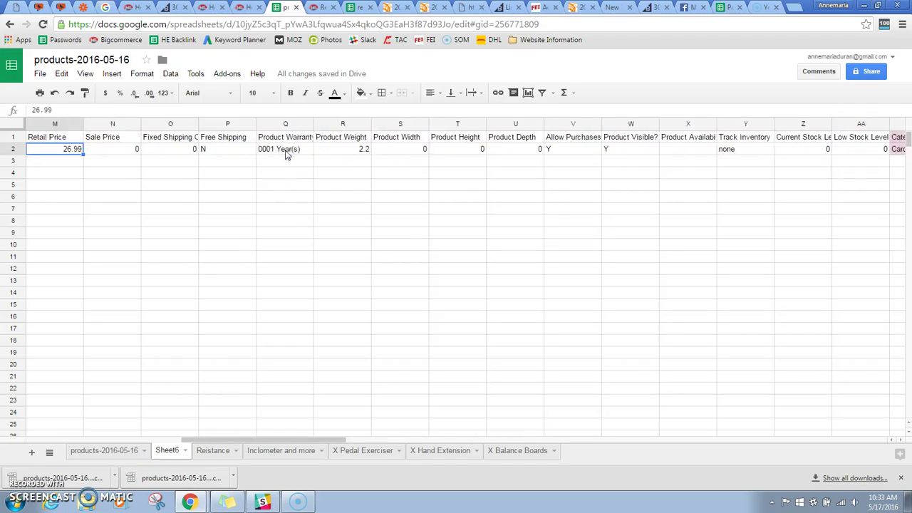
key("Left")
key("Left")
key("Left")
key("Left")
key("Left")
key("Right")
key("Right")
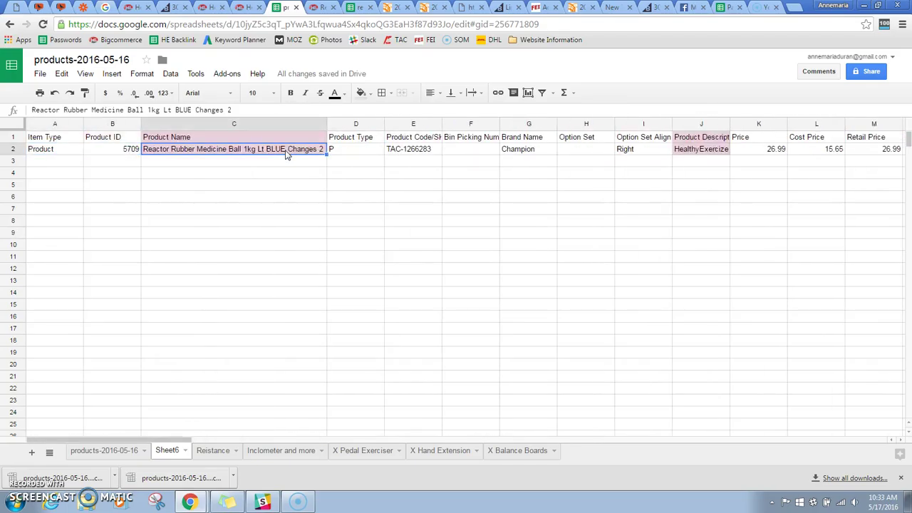
left_click(311, 149)
left_click(268, 150)
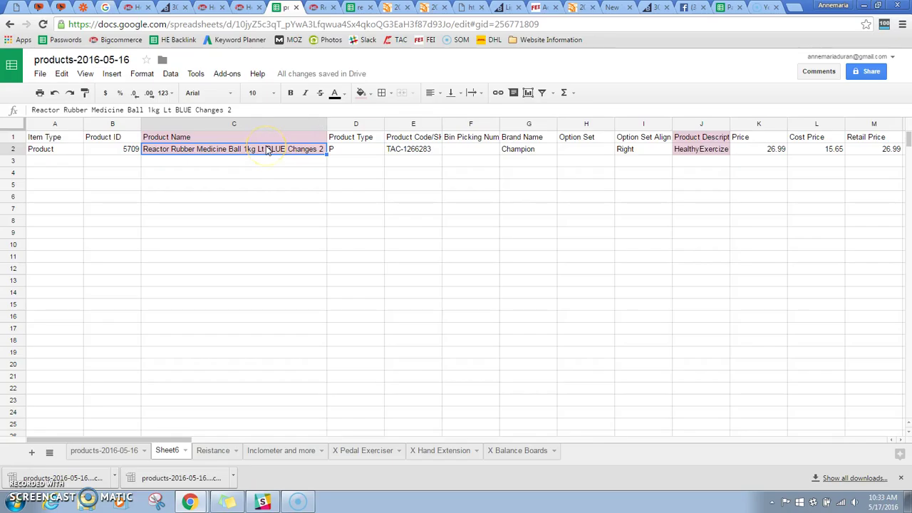